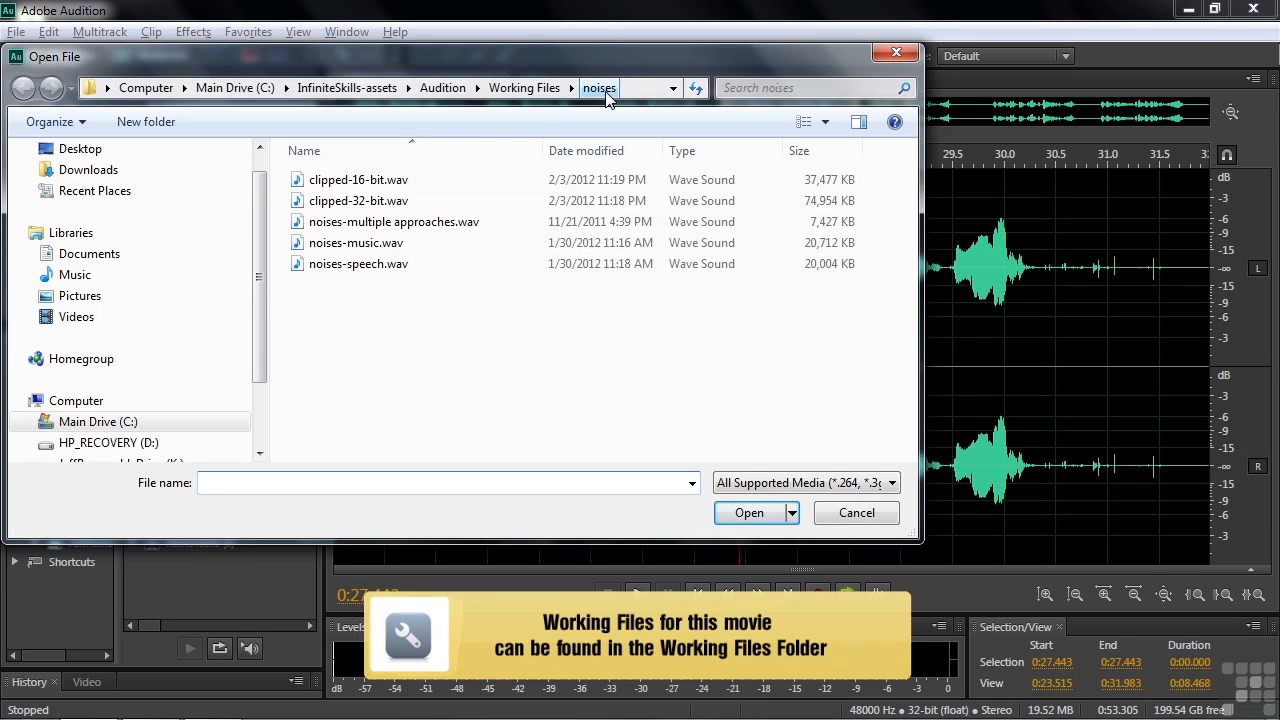
Dismiss the file-opening dialog, display the diagnostics tools and choose the DeClicker effect.
{"action": "left_click", "coordinate": [845, 512]}
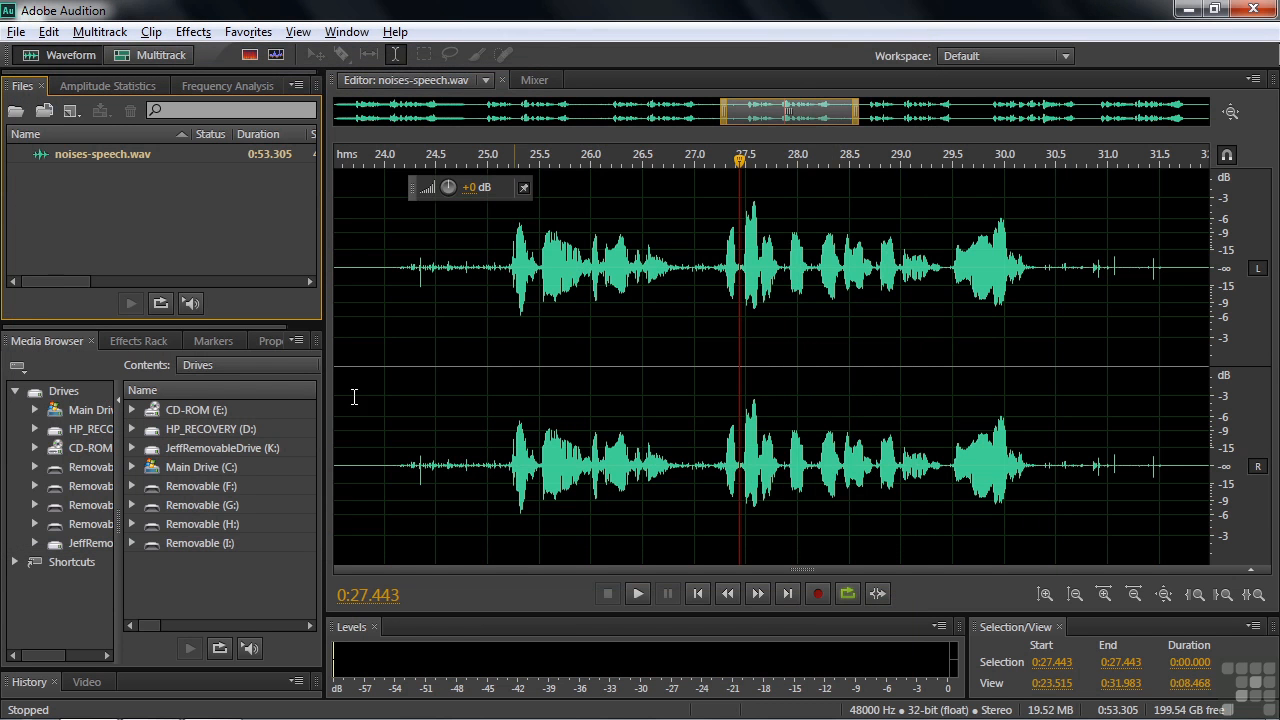
{"action": "left_click", "coordinate": [185, 37]}
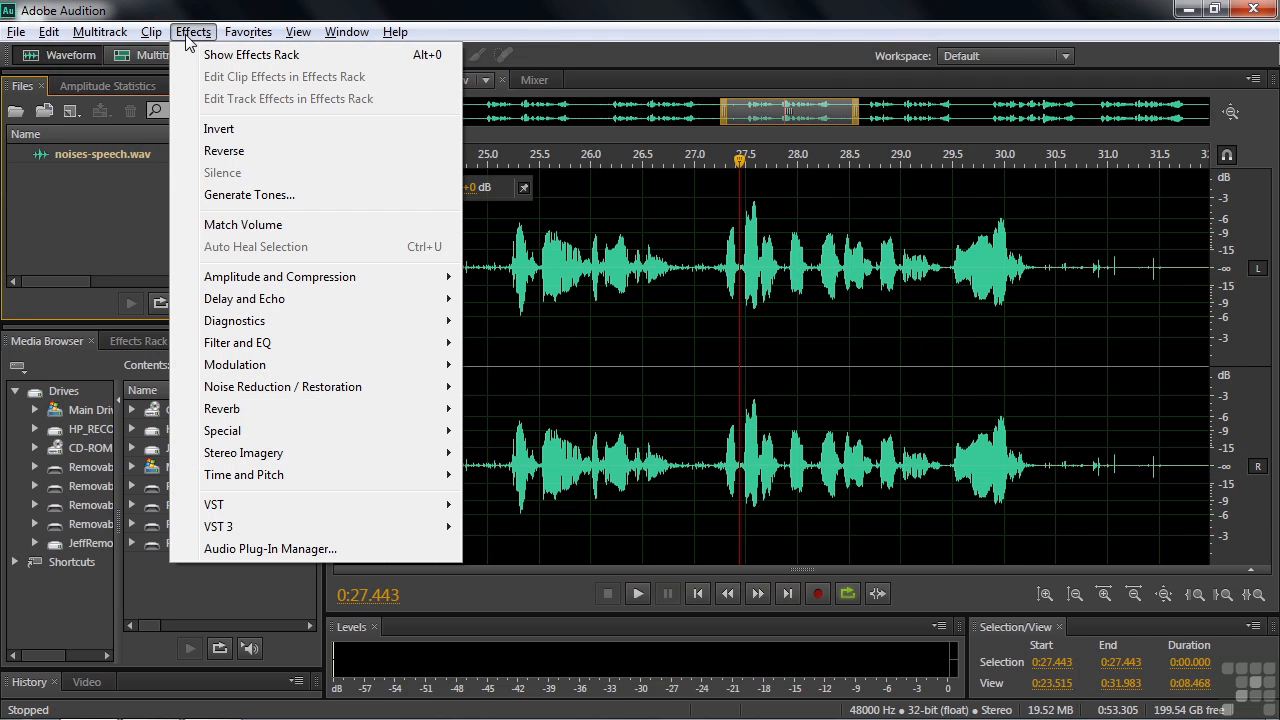
{"action": "mouse_move", "coordinate": [243, 322]}
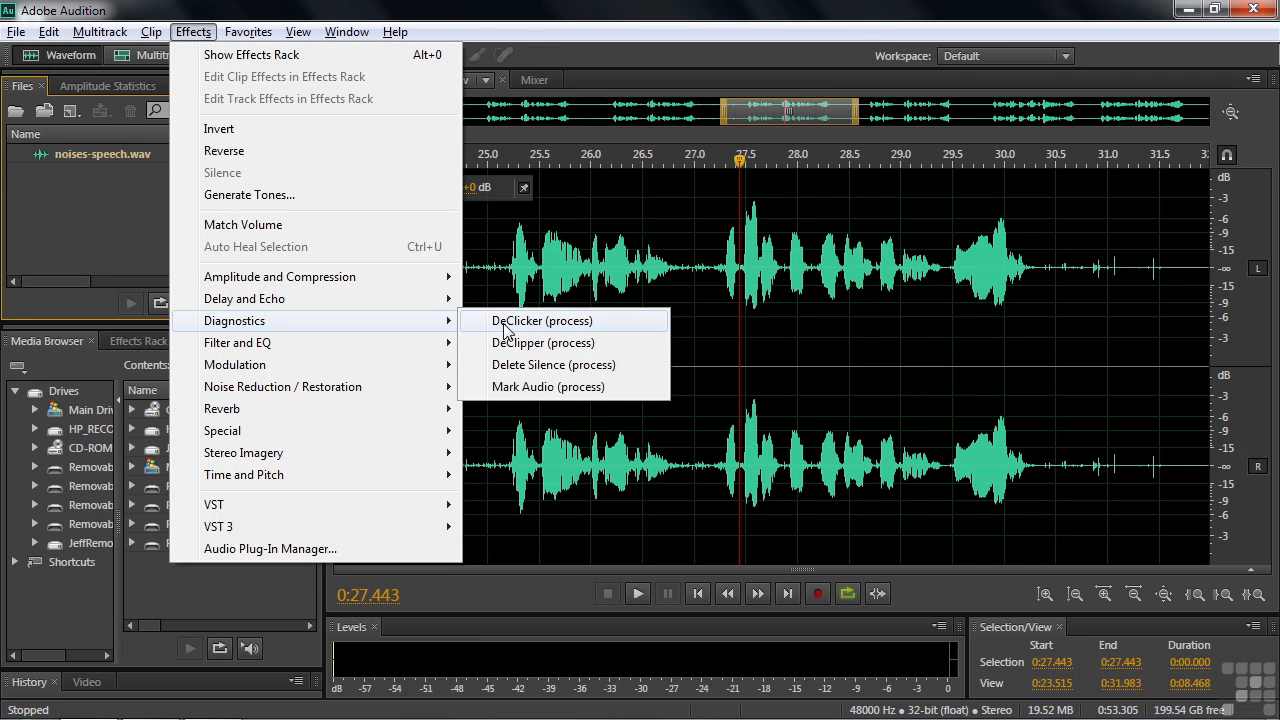
{"action": "mouse_move", "coordinate": [357, 40]}
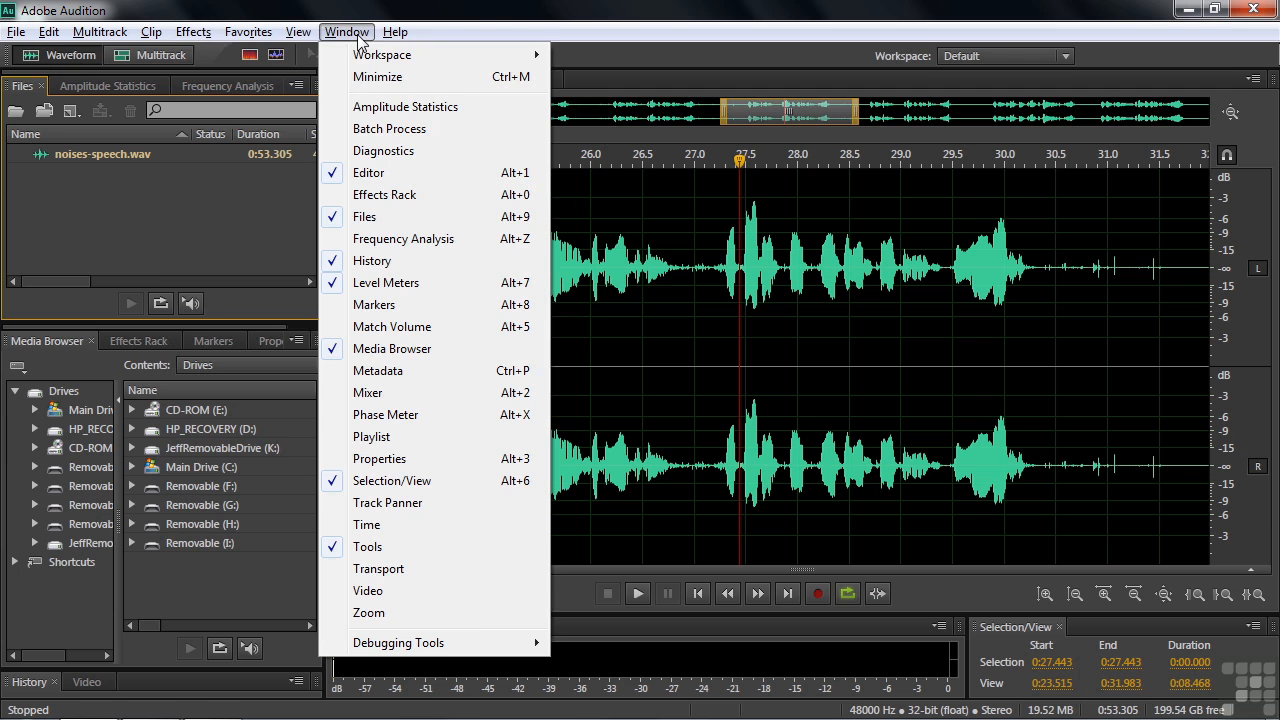
{"action": "left_click", "coordinate": [372, 152]}
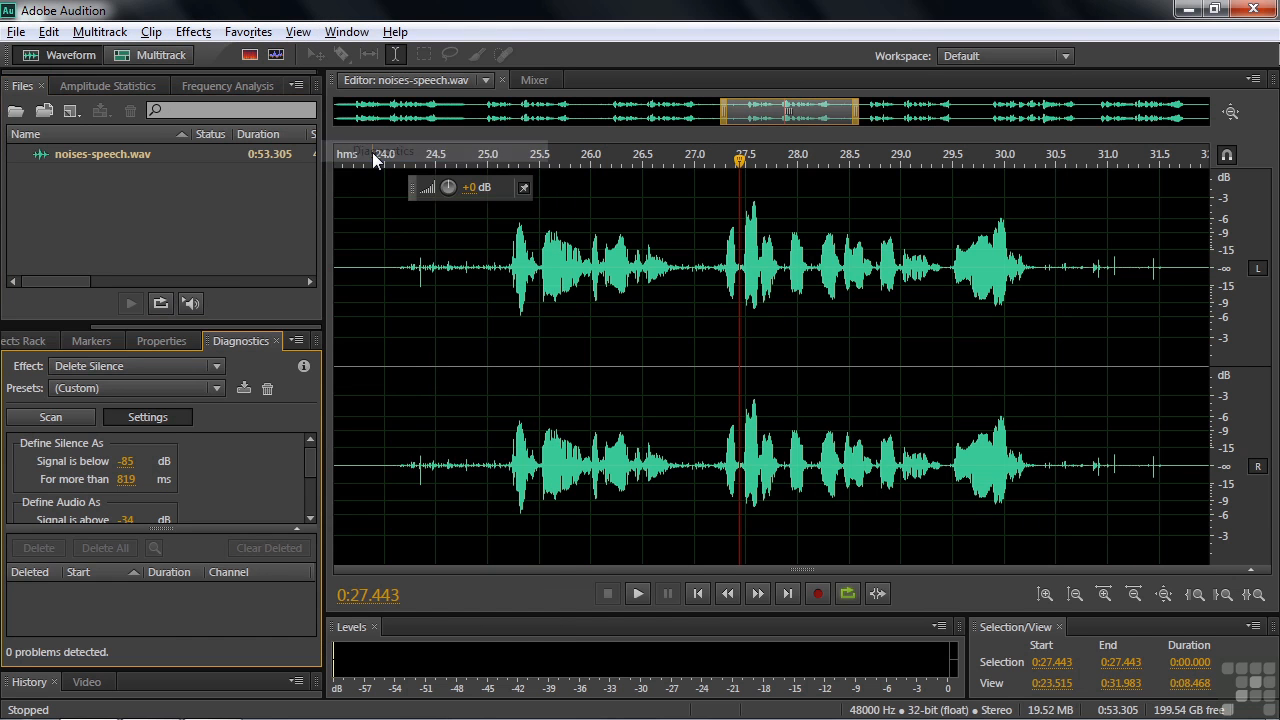
{"action": "left_click", "coordinate": [216, 367]}
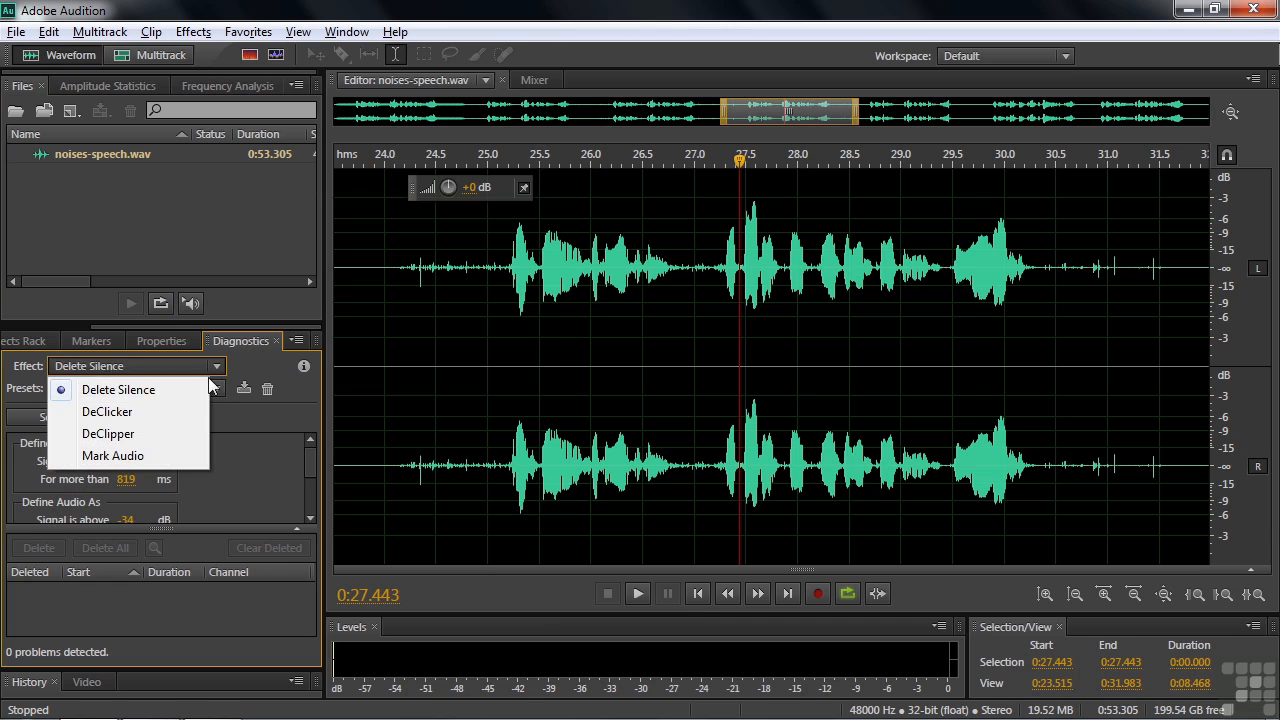
{"action": "left_click", "coordinate": [136, 411]}
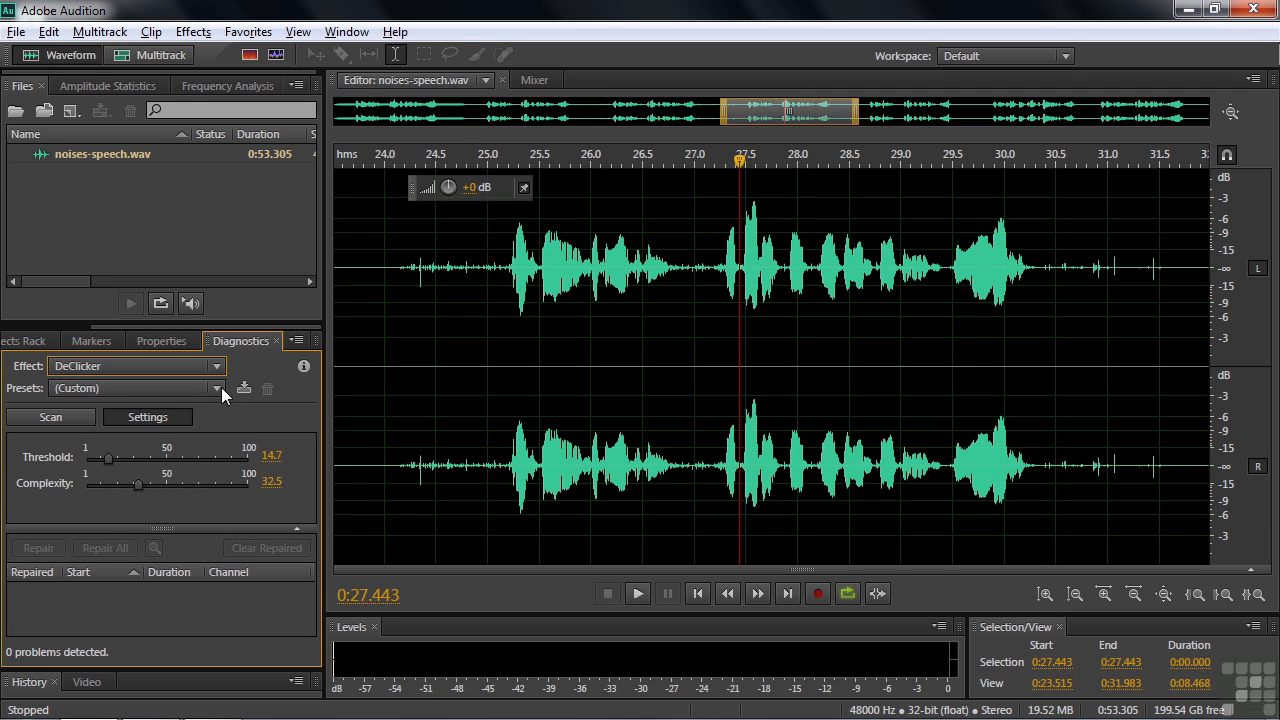
Examine the Automatic Click Remover's threshold and complexity settings, and close the effect without applying it.
{"action": "left_click", "coordinate": [193, 32]}
{"action": "mouse_move", "coordinate": [237, 392]}
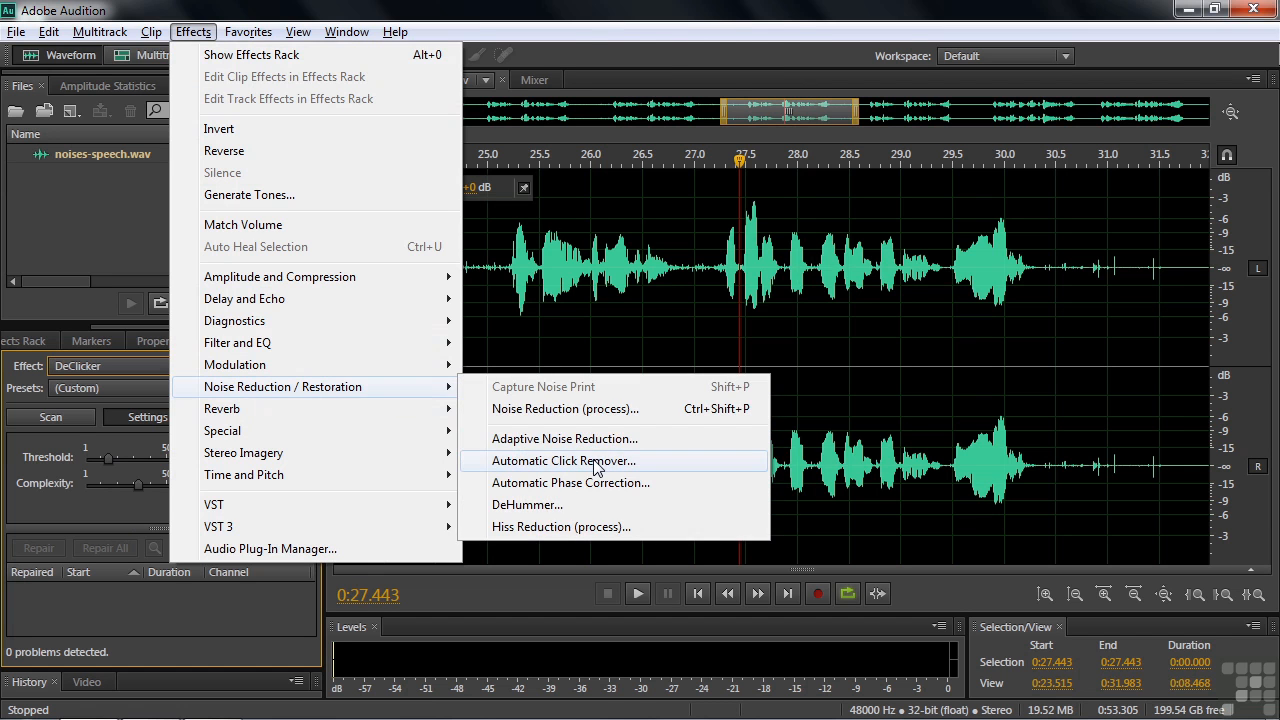
{"action": "left_click", "coordinate": [594, 462]}
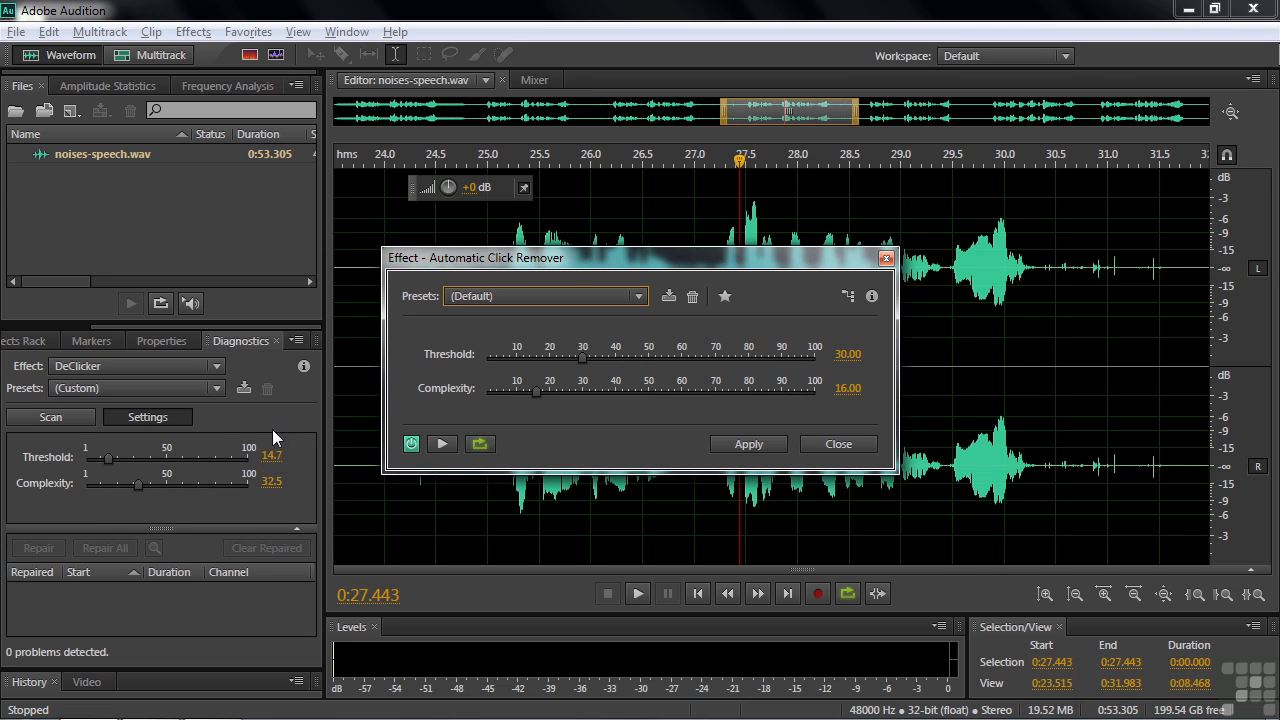
{"action": "left_click_drag", "start_coordinate": [633, 258], "coordinate": [645, 247]}
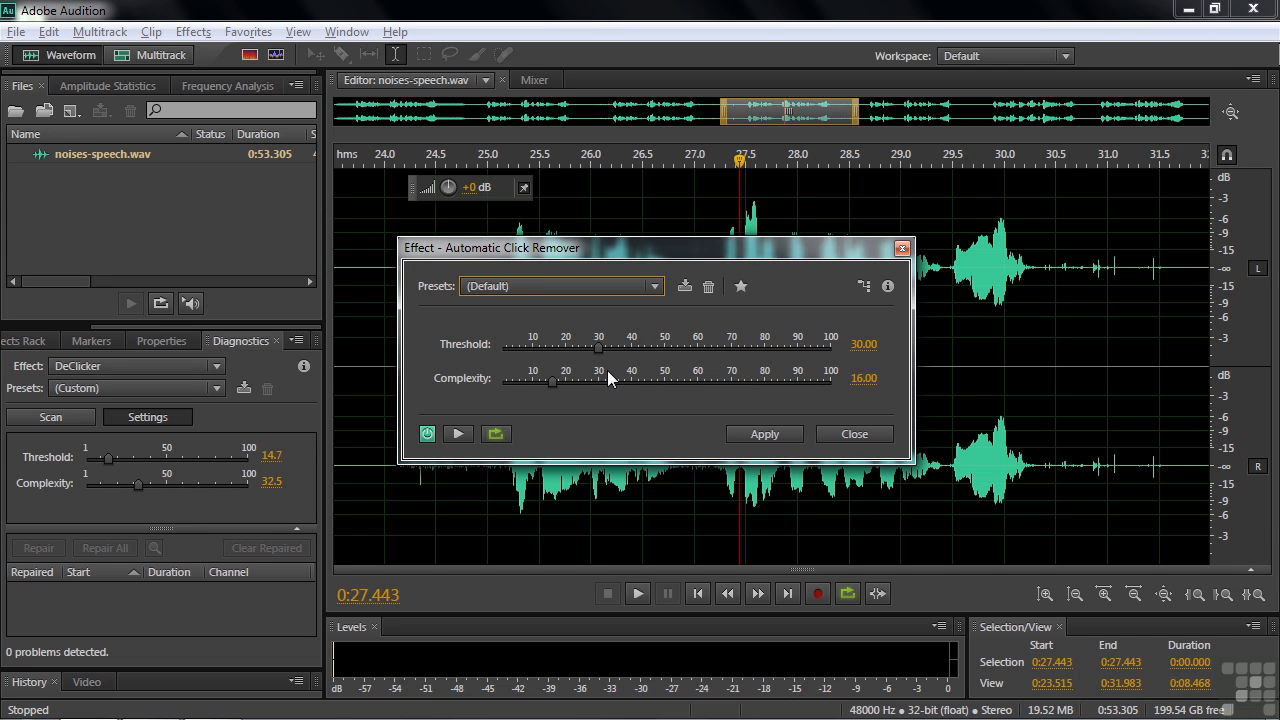
{"action": "left_click", "coordinate": [855, 434]}
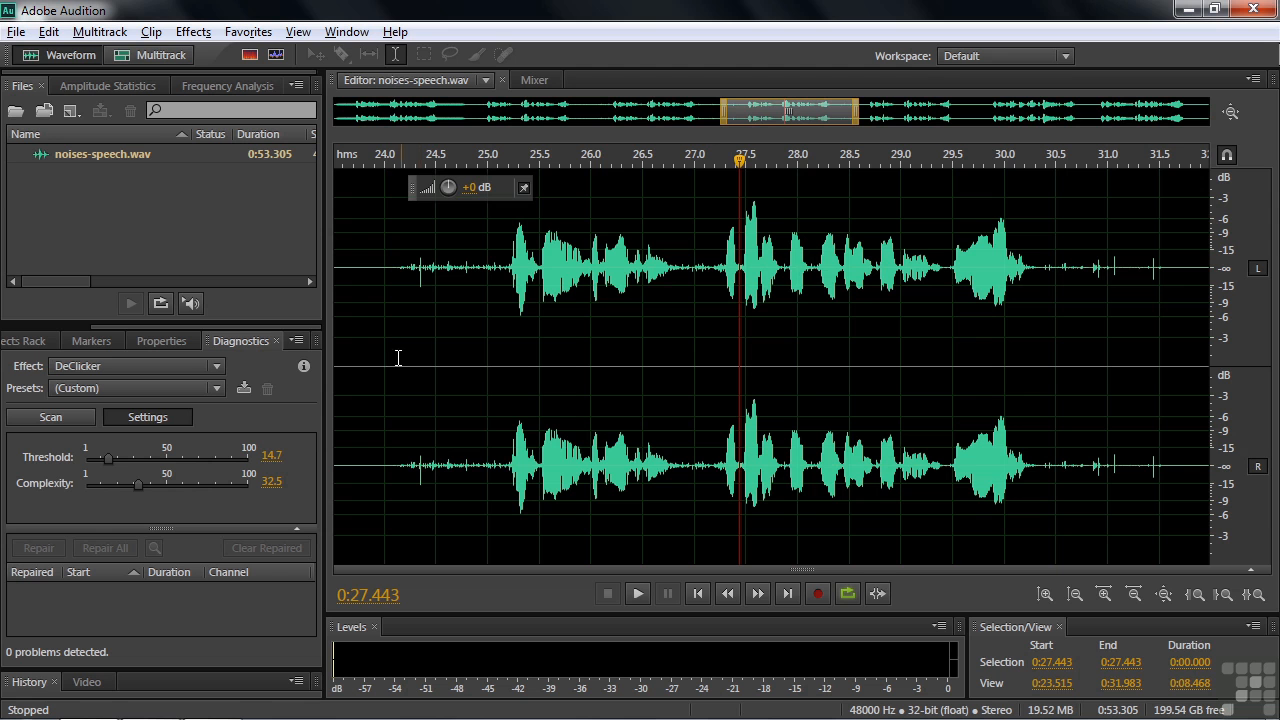
Select the waveform from about 0:24.0 to 0:31.6 and scan it for clicks with the DeClicker's (Default) preset.
{"action": "left_click_drag", "start_coordinate": [385, 360], "coordinate": [1175, 404]}
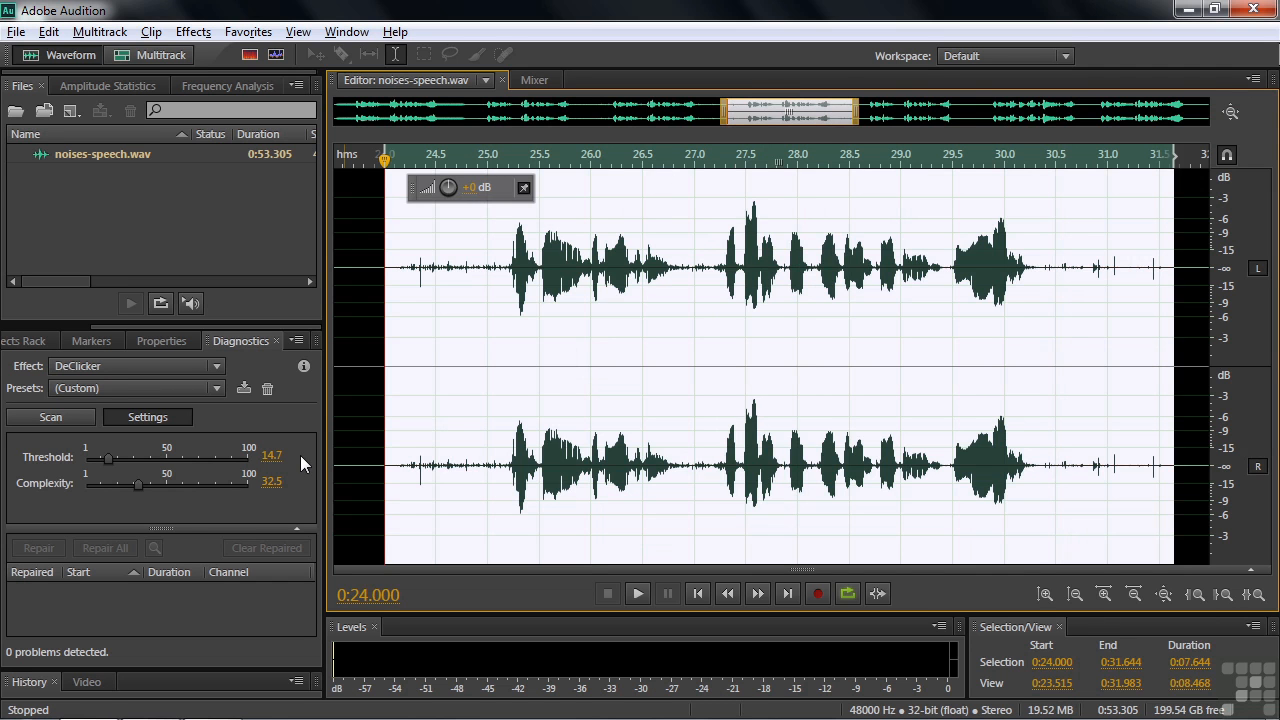
{"action": "left_click", "coordinate": [212, 389]}
{"action": "left_click", "coordinate": [178, 410]}
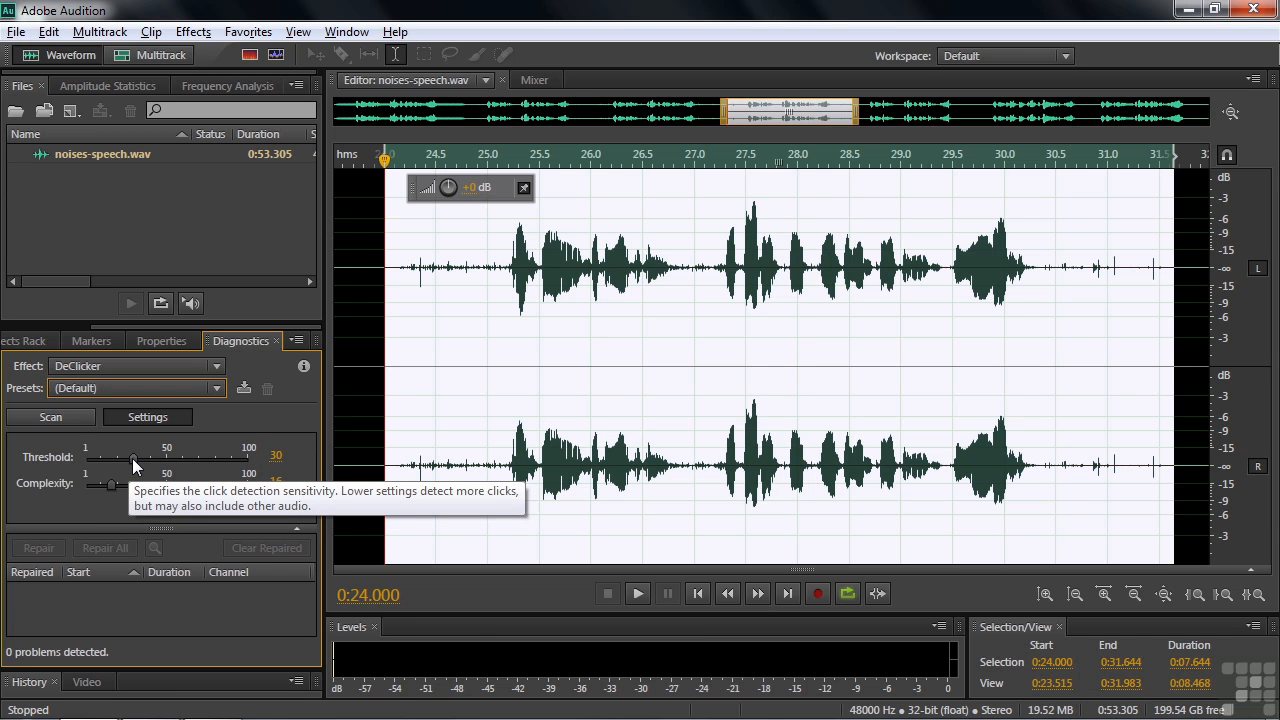
{"action": "left_click", "coordinate": [37, 417]}
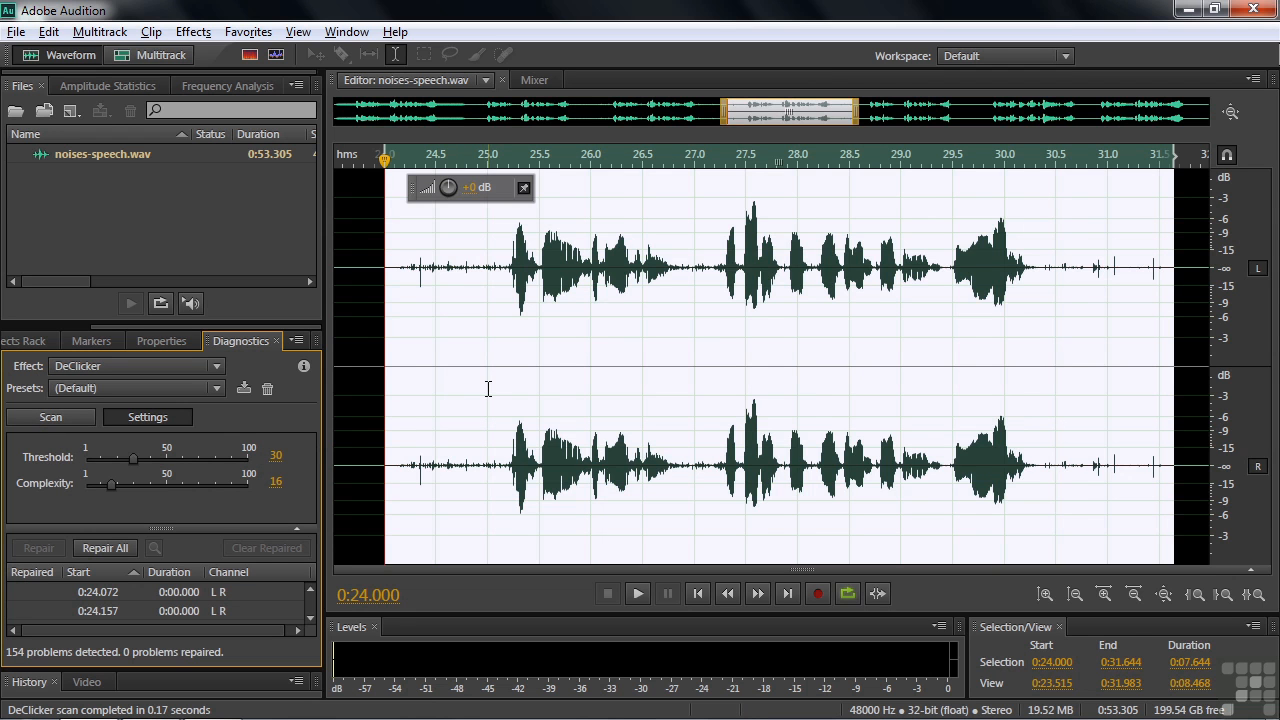
Listen to the noisy speech from 0:24.000 for a second or two, before any repair.
{"action": "left_click", "coordinate": [403, 371]}
{"action": "left_click", "coordinate": [392, 370]}
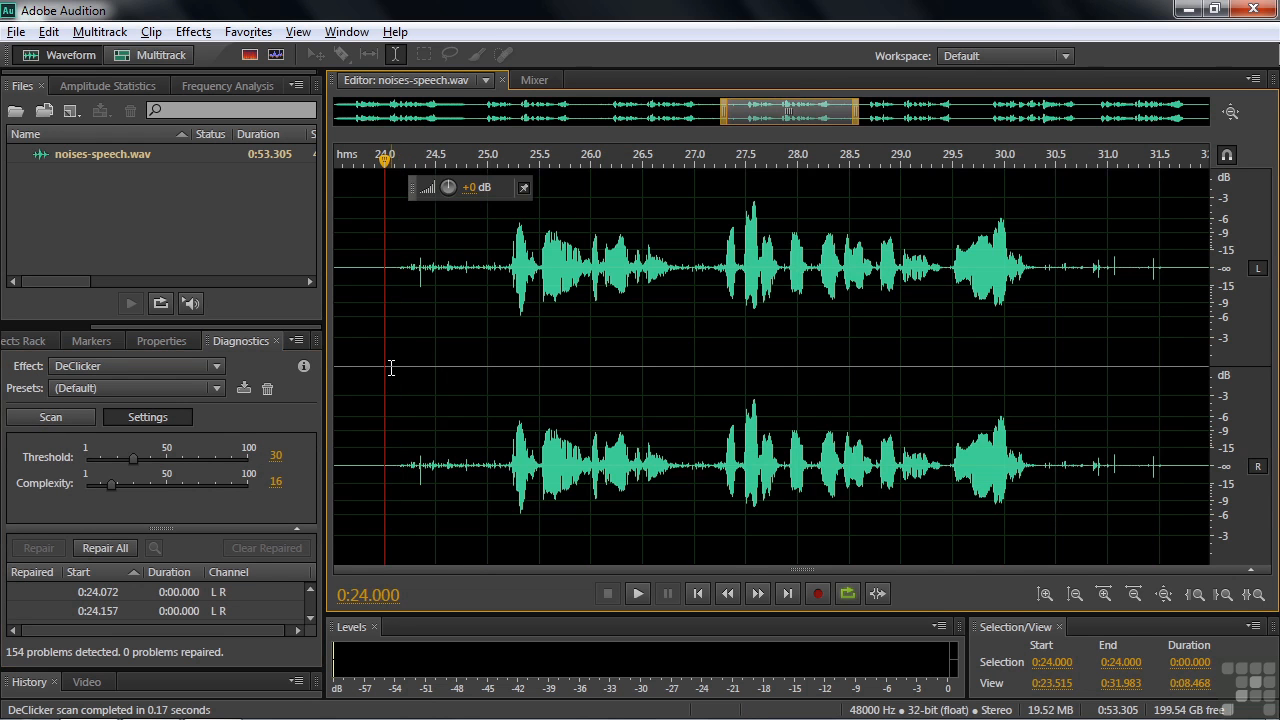
{"action": "key", "text": "space"}
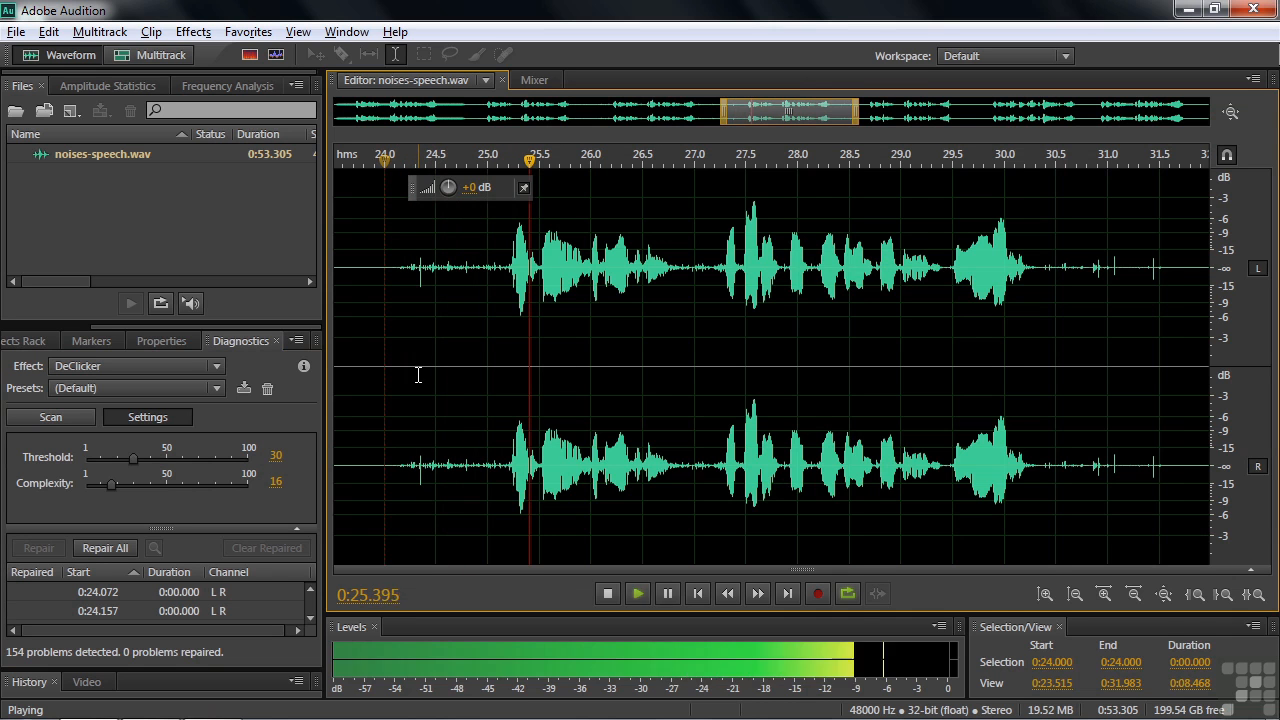
{"action": "key", "text": "space"}
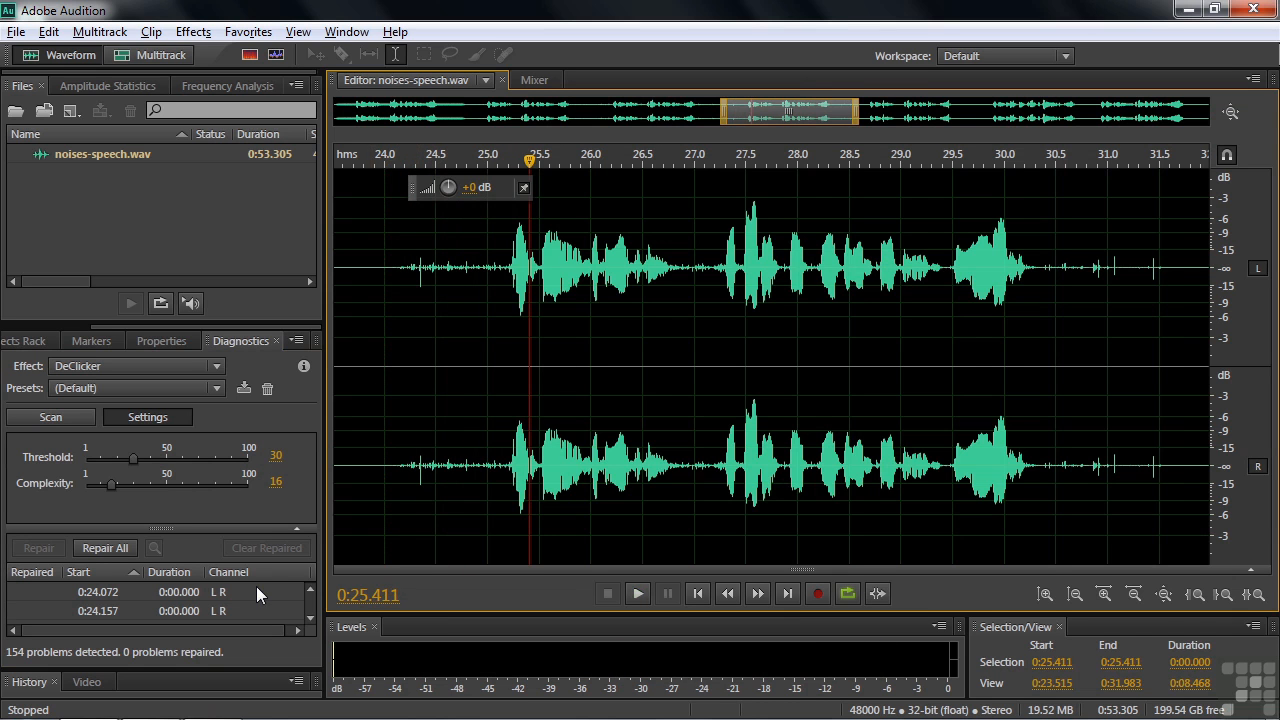
Try repairing all detected clicks, audition the speech from 0:24.000, and undo the repair.
{"action": "left_click", "coordinate": [106, 547]}
{"action": "left_click", "coordinate": [385, 367]}
{"action": "key", "text": "space"}
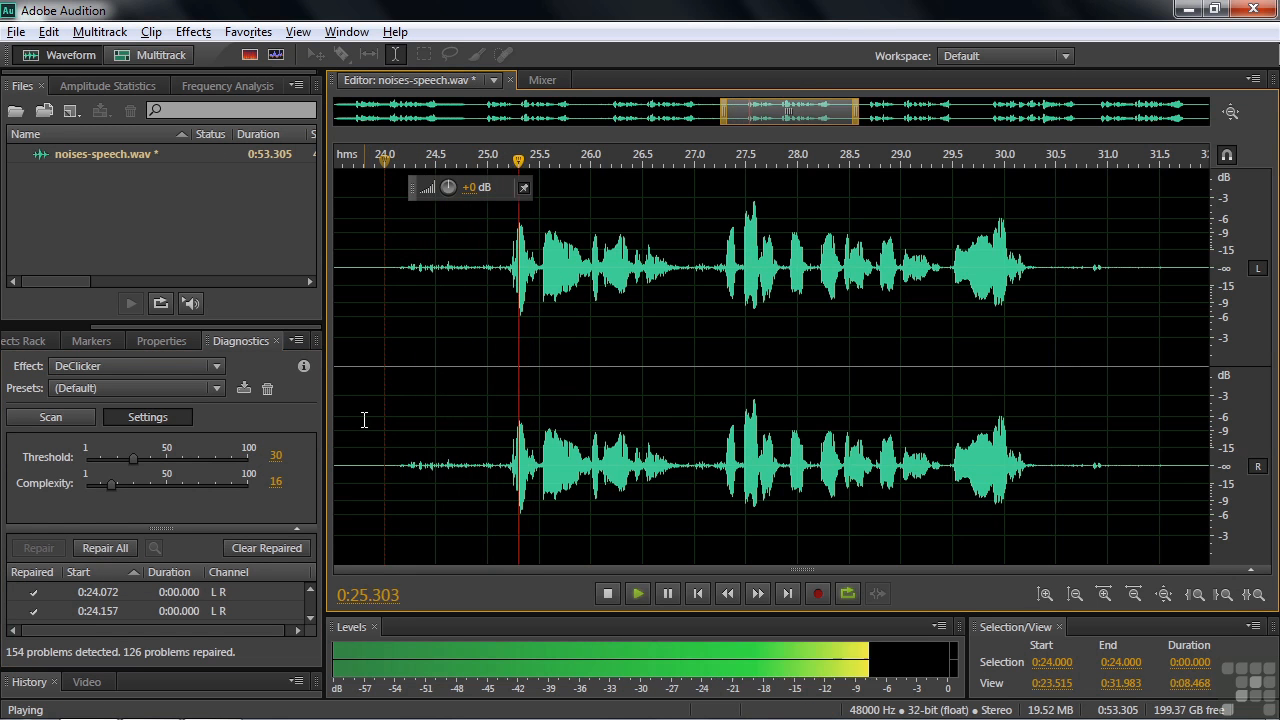
{"action": "key", "text": "space"}
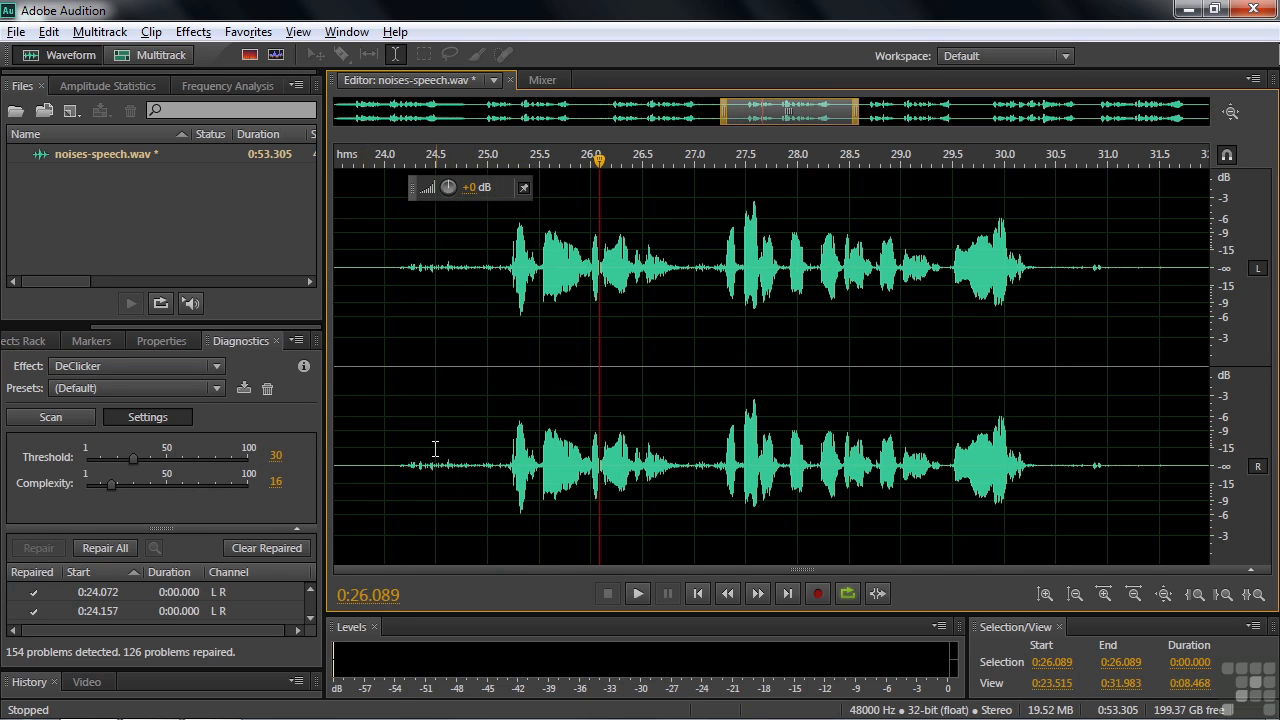
{"action": "key", "text": "ctrl+z"}
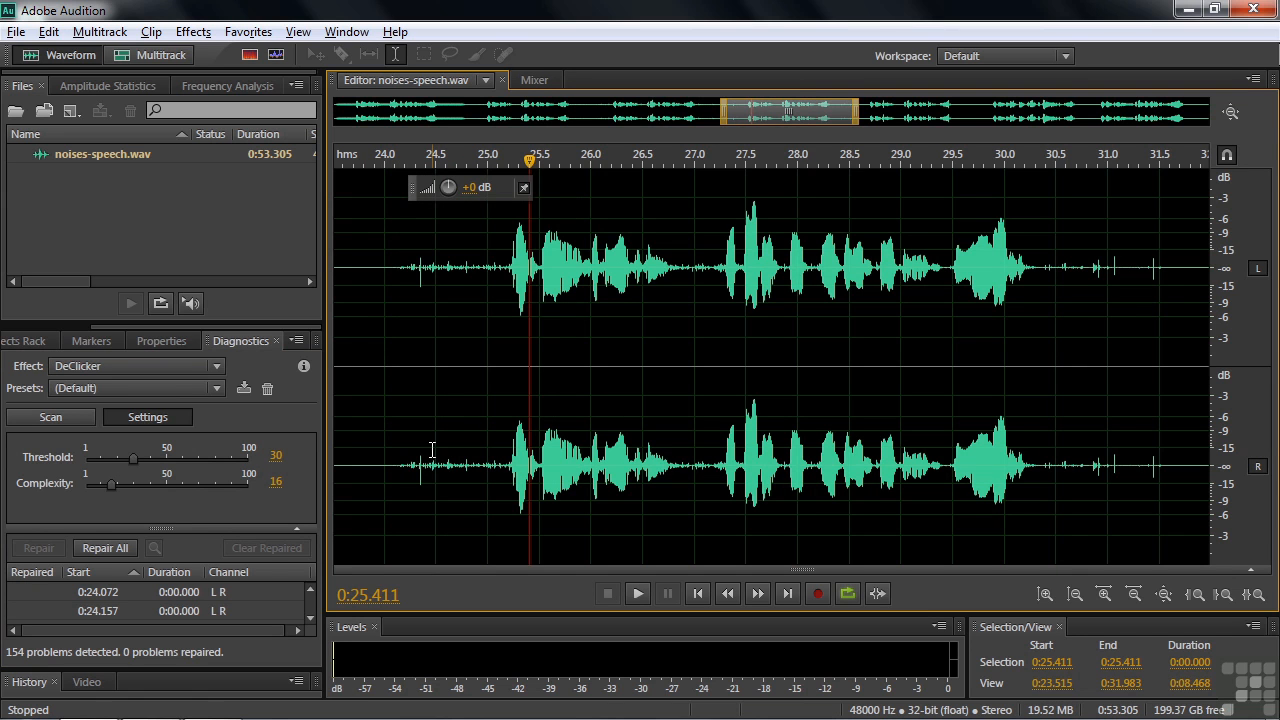
Set the DeClicker threshold to 6.8 and complexity to 39.8, and rescan the whole file for clicks.
{"action": "left_click_drag", "start_coordinate": [133, 458], "coordinate": [152, 506]}
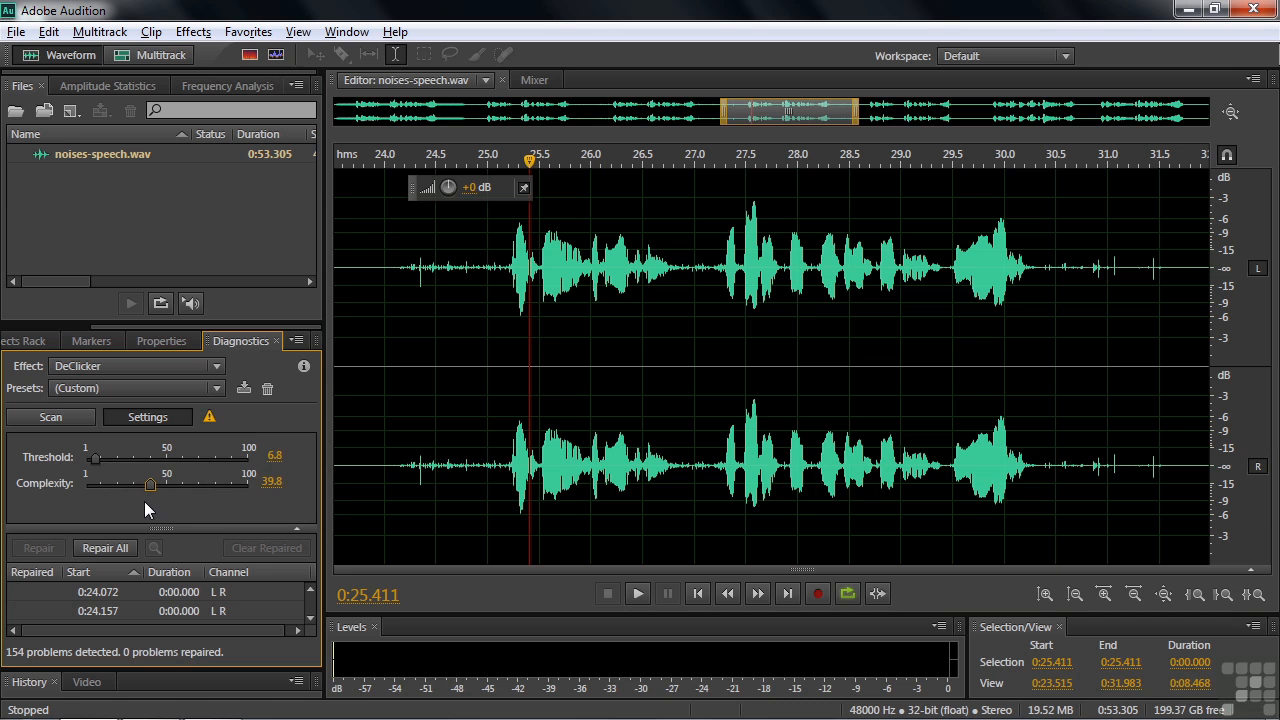
{"action": "mouse_move", "coordinate": [211, 419]}
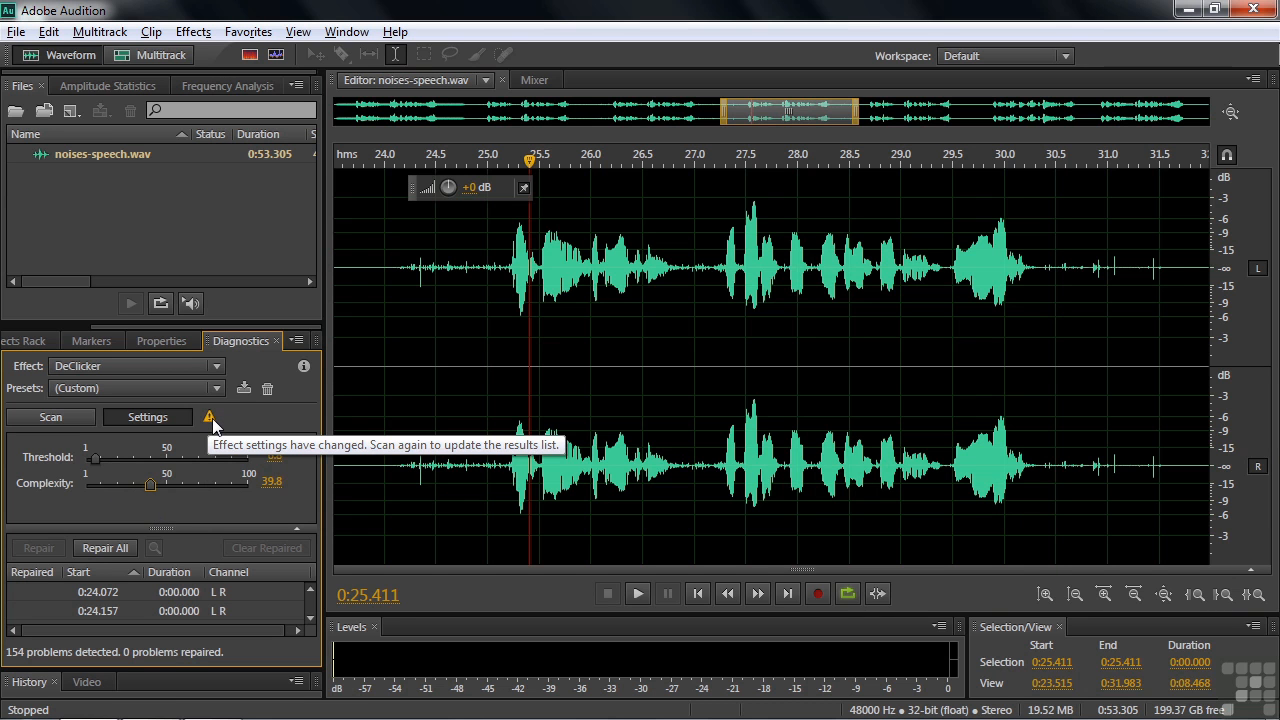
{"action": "left_click", "coordinate": [47, 418]}
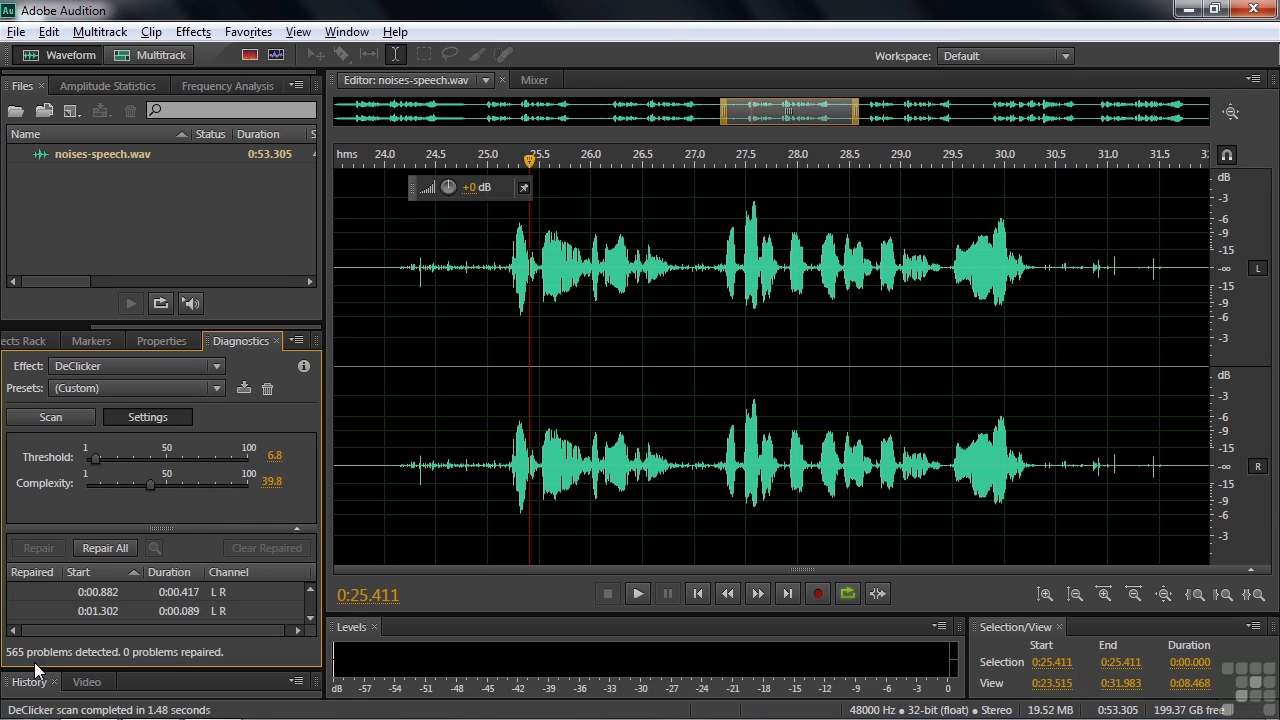
Repair all clicks detected in the file and audition the speech from 0:24.125.
{"action": "left_click", "coordinate": [392, 372]}
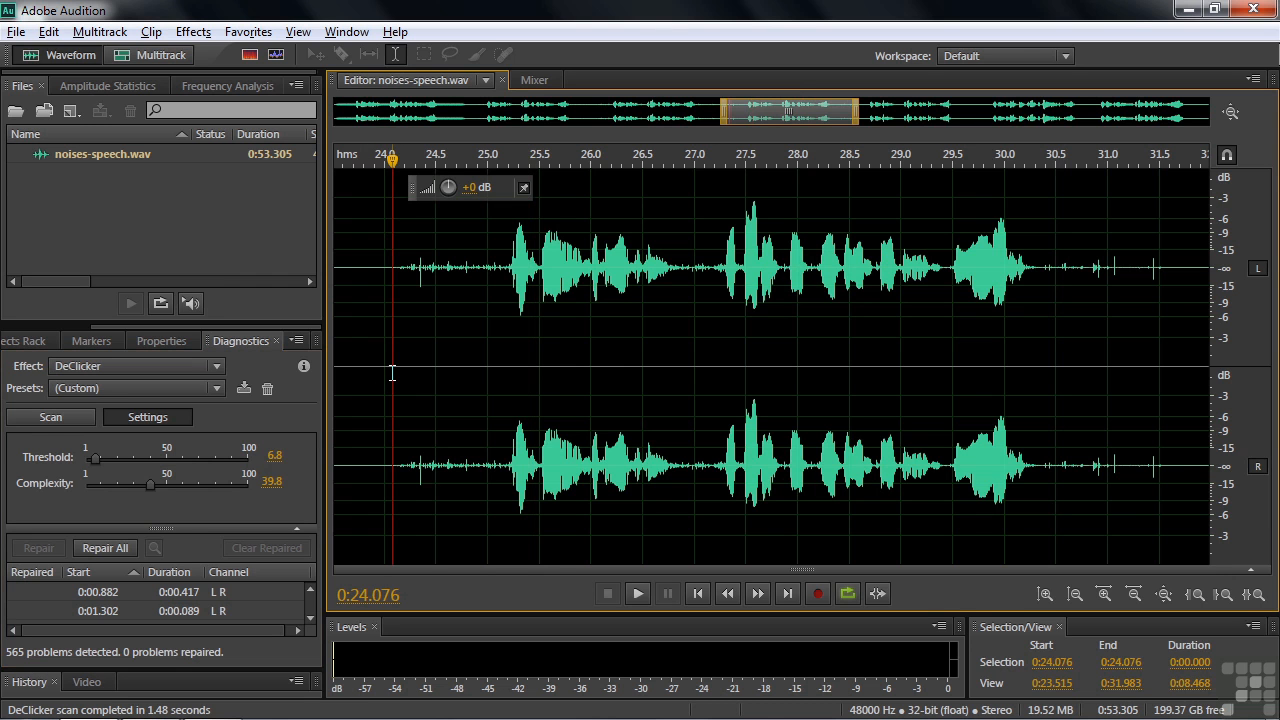
{"action": "left_click", "coordinate": [105, 548]}
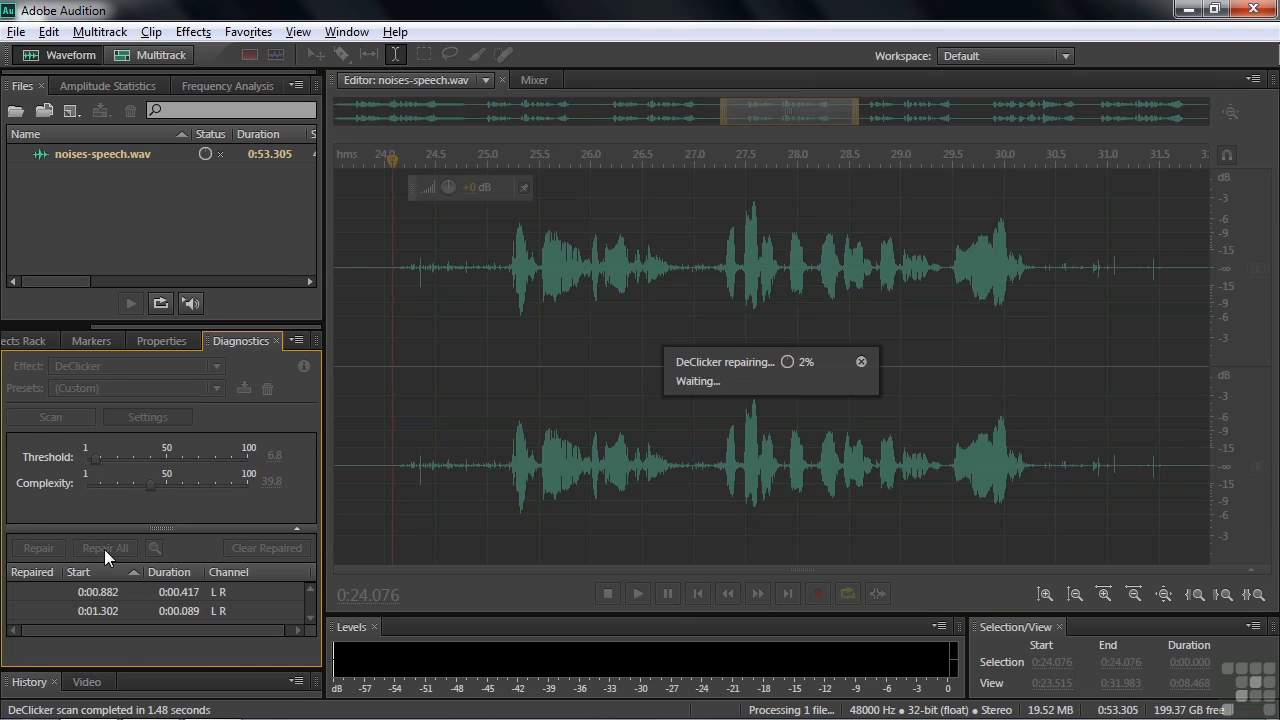
{"action": "left_click", "coordinate": [397, 367]}
{"action": "key", "text": "space"}
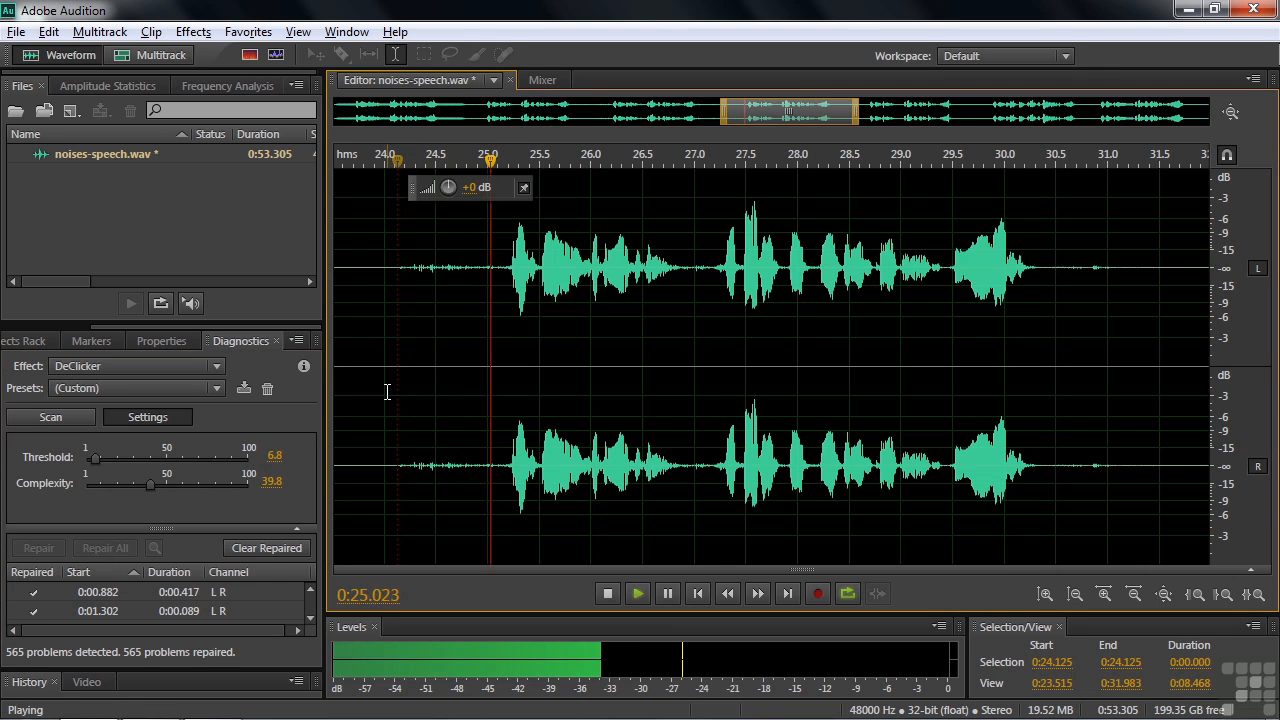
{"action": "key", "text": "space"}
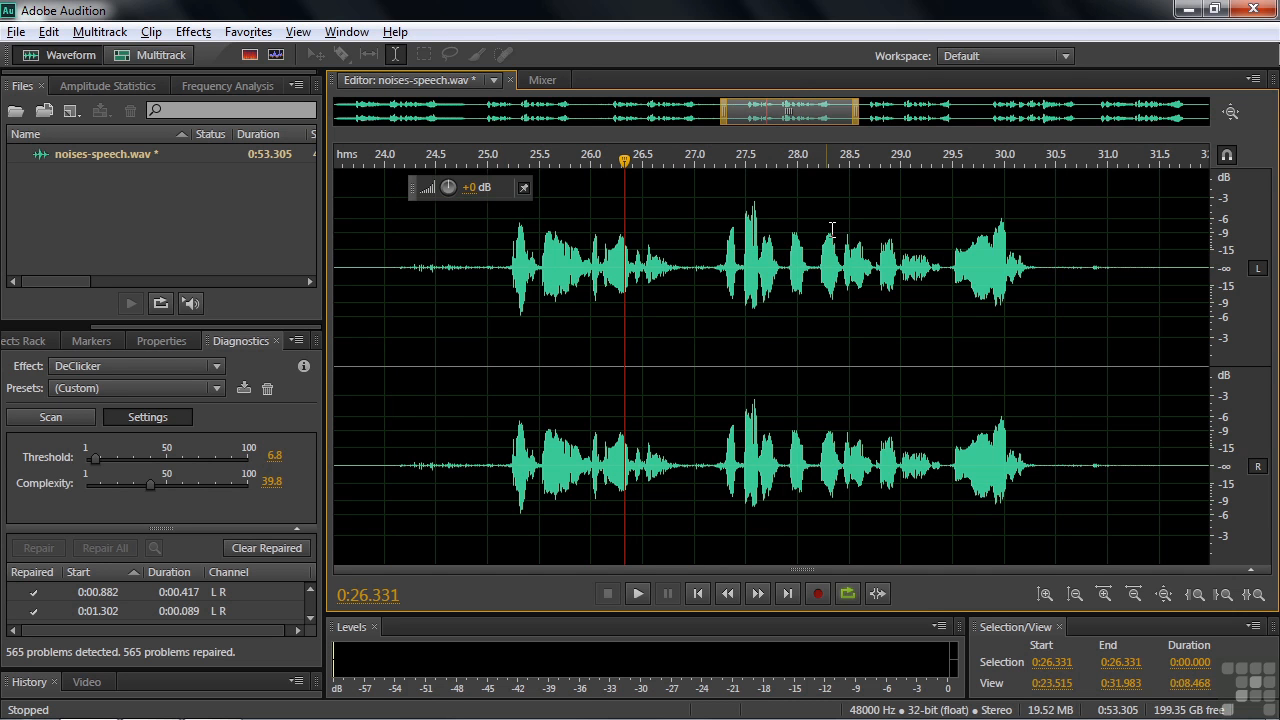
Listen to the next speech passage from 0:32.599 for remaining clicks.
{"action": "left_click_drag", "start_coordinate": [791, 114], "coordinate": [887, 134]}
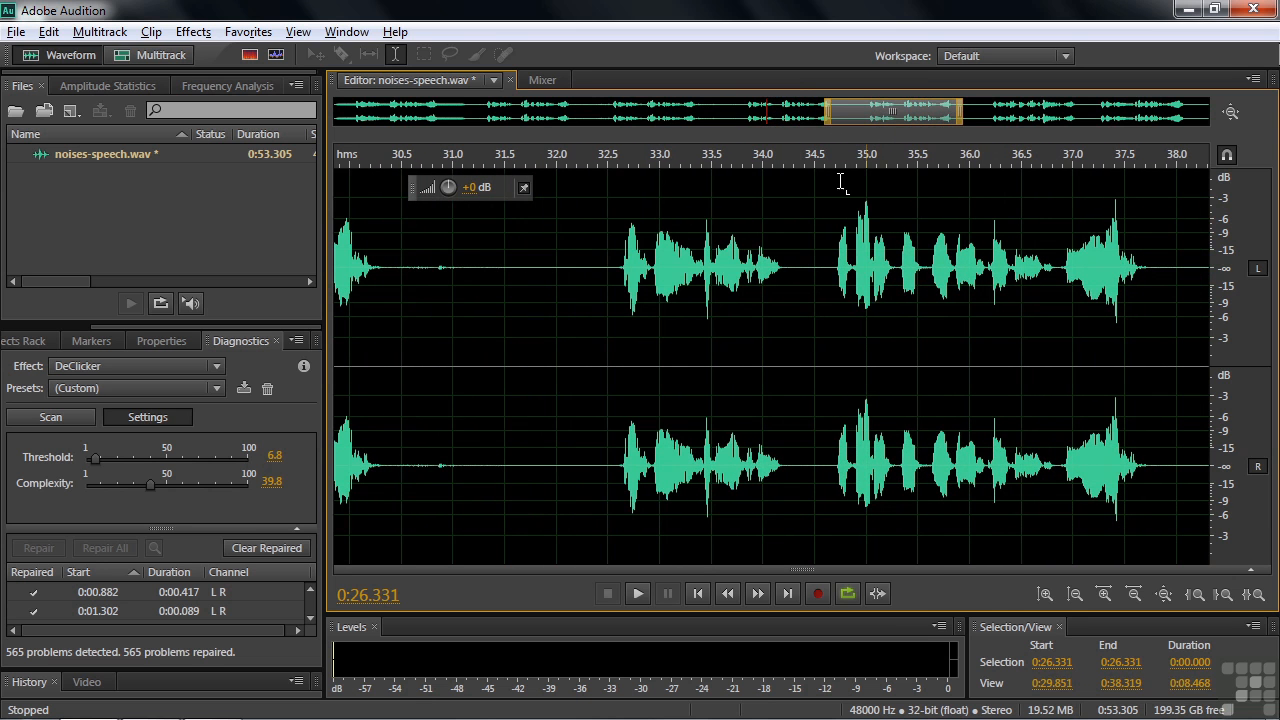
{"action": "left_click", "coordinate": [617, 364]}
{"action": "key", "text": "space"}
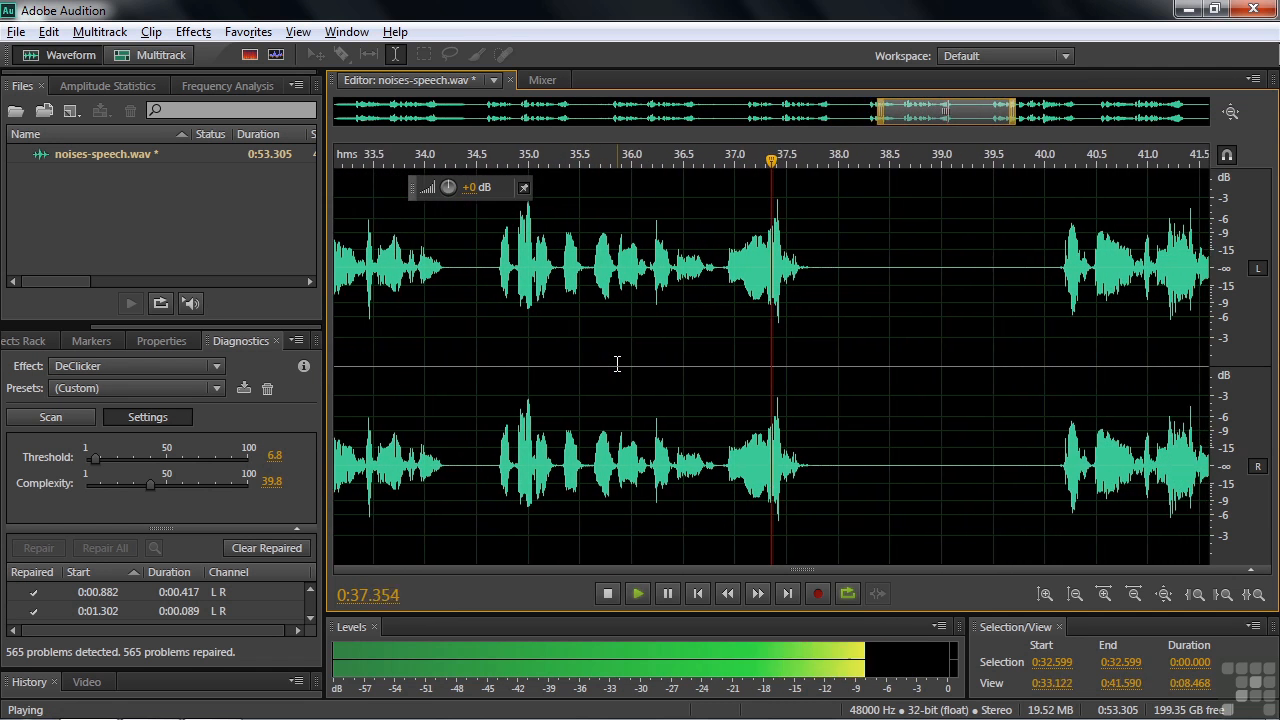
{"action": "key", "text": "space"}
Select the passage from about 0:32.4 to 0:37.9, scan it with the same DeClicker settings and repair all detected clicks.
{"action": "left_click_drag", "start_coordinate": [954, 110], "coordinate": [923, 112]}
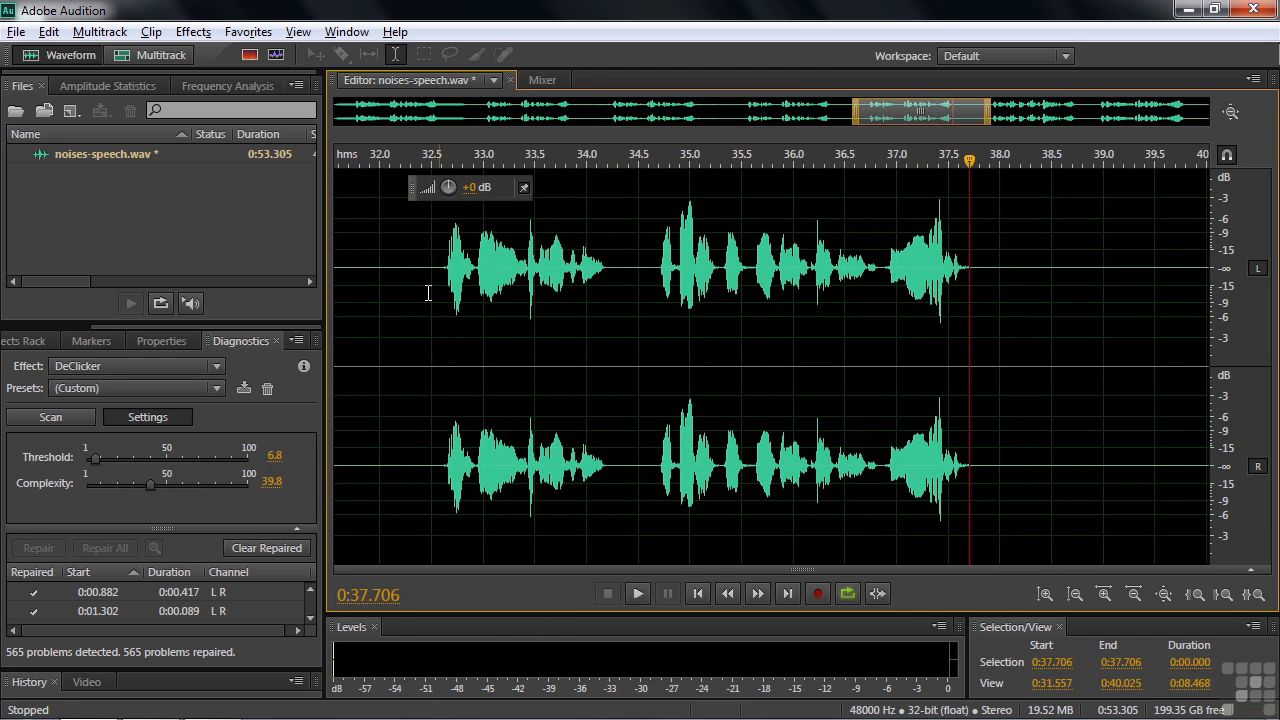
{"action": "left_click_drag", "start_coordinate": [423, 349], "coordinate": [988, 376]}
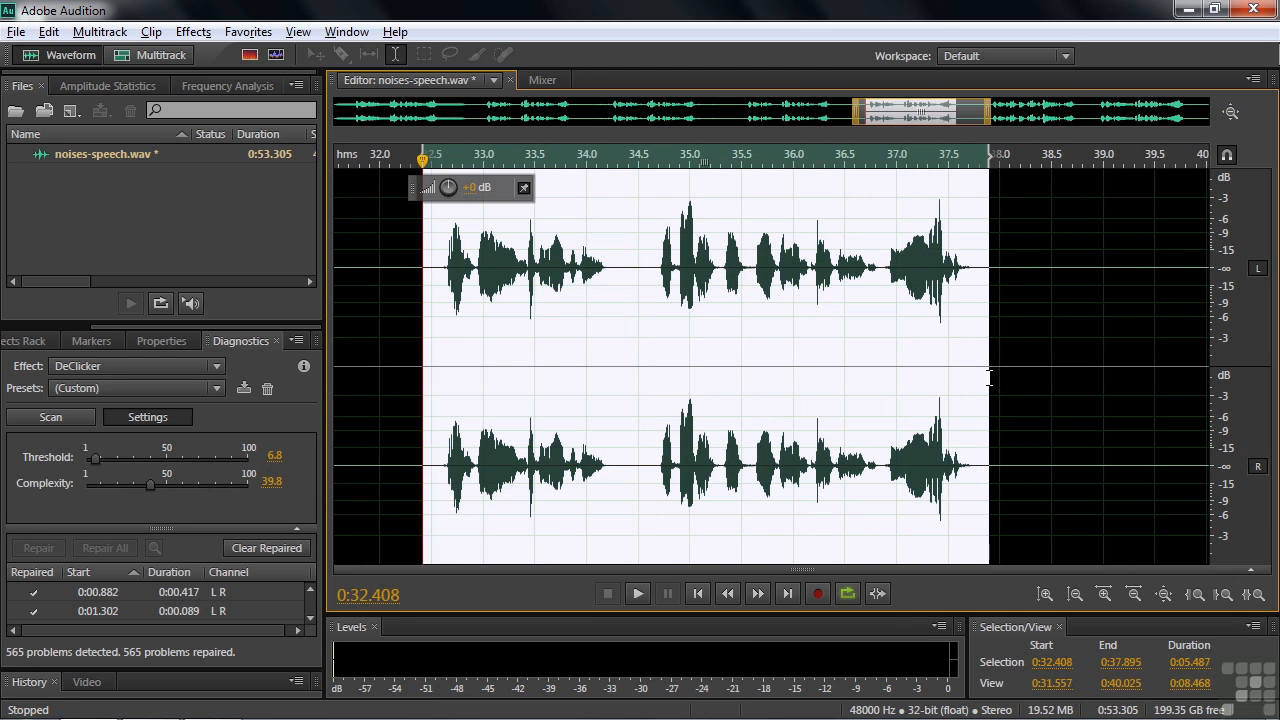
{"action": "left_click", "coordinate": [48, 414]}
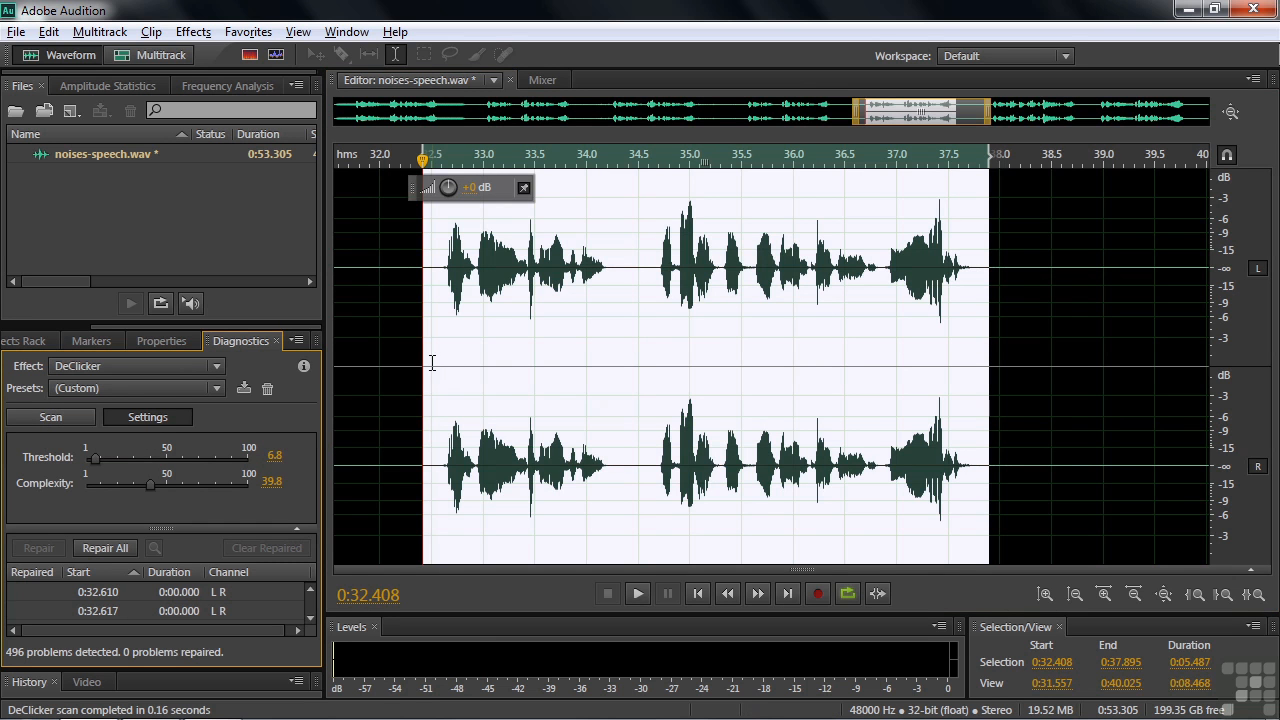
{"action": "left_click", "coordinate": [100, 549]}
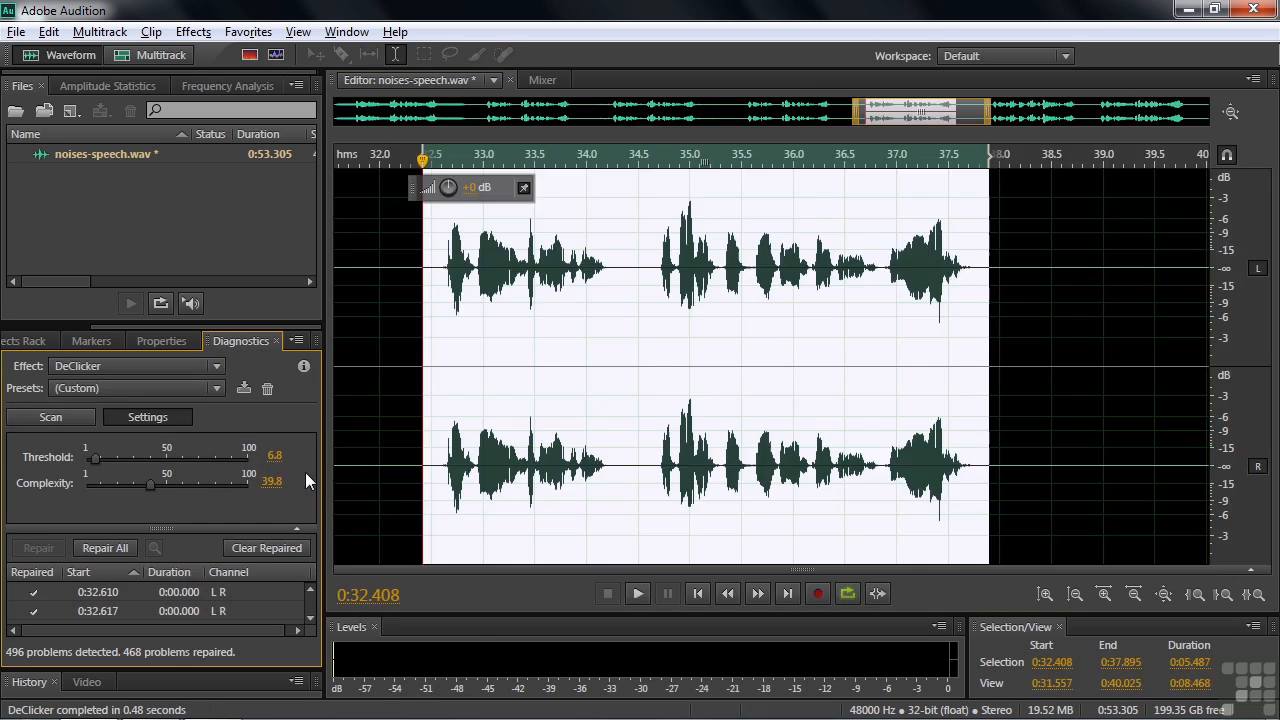
Play the twice-repaired passage from 0:32.500 to judge the click removal.
{"action": "left_click", "coordinate": [429, 360]}
{"action": "key", "text": "space"}
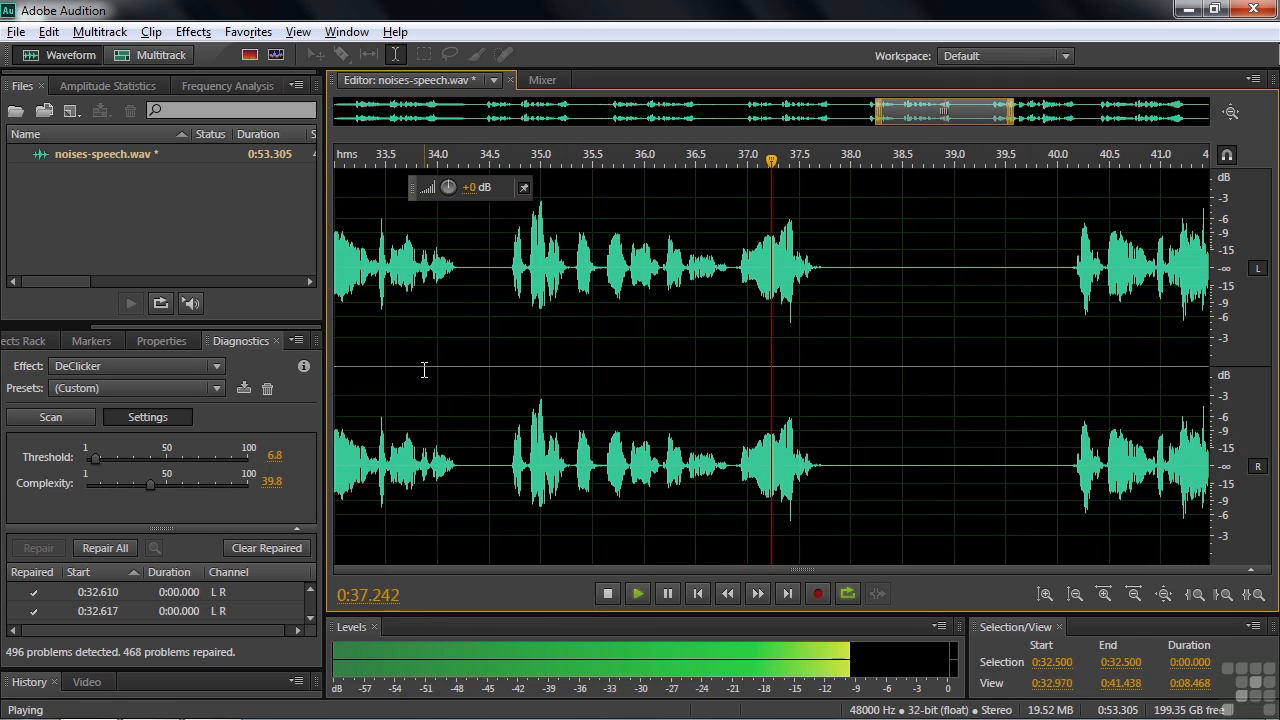
{"action": "key", "text": "space"}
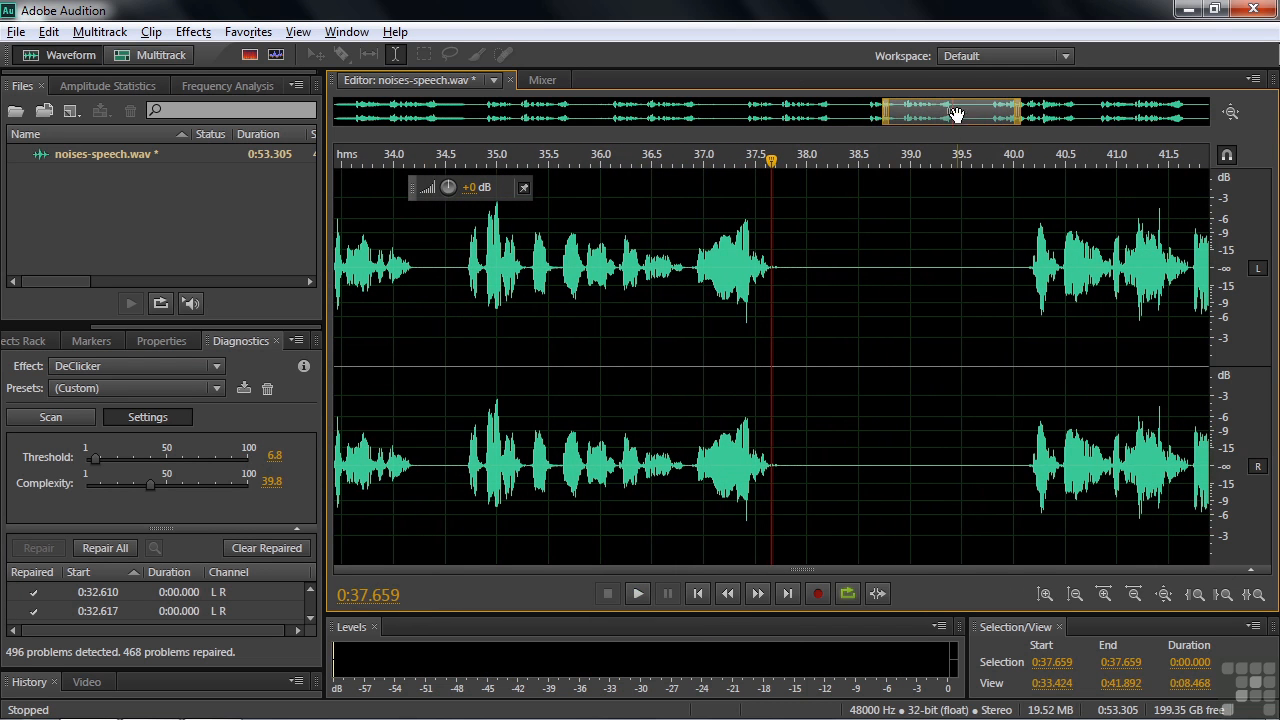
Undo the last DeClicker repair on the passage from 0:32.408 to 0:37.895 and clear the selection.
{"action": "left_click_drag", "start_coordinate": [960, 116], "coordinate": [918, 107]}
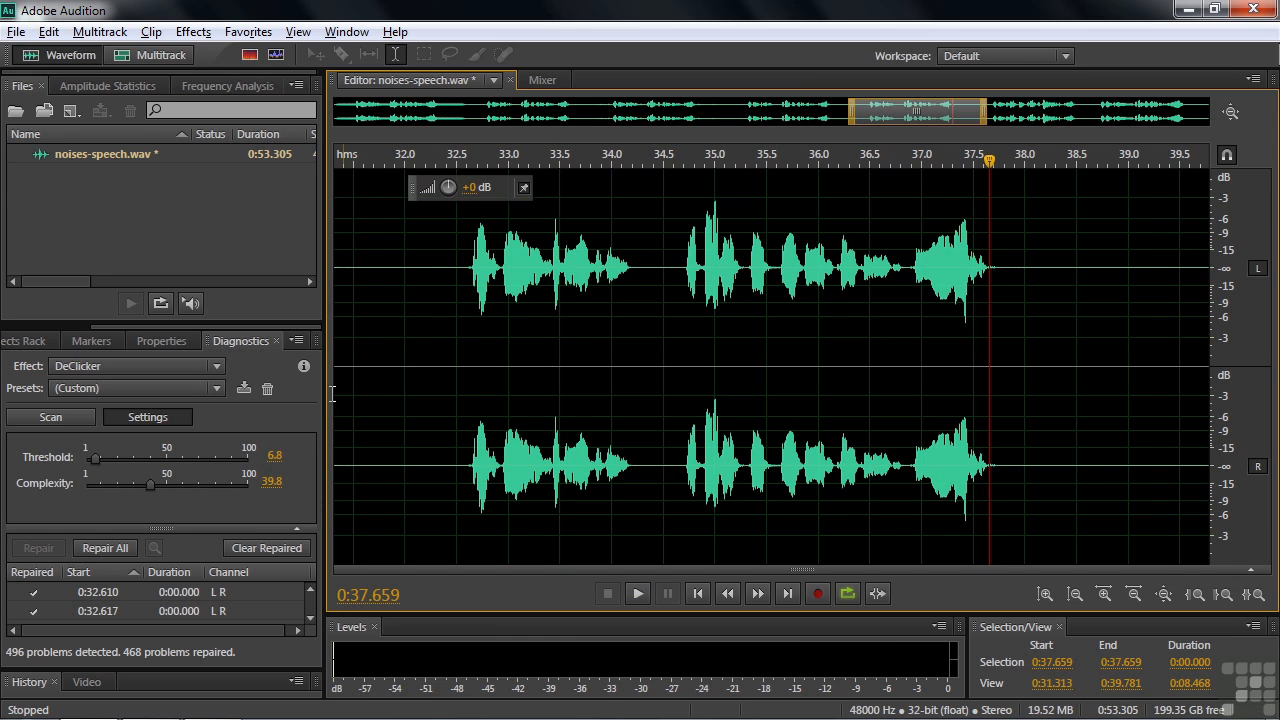
{"action": "left_click", "coordinate": [405, 352]}
{"action": "key", "text": "ctrl+z"}
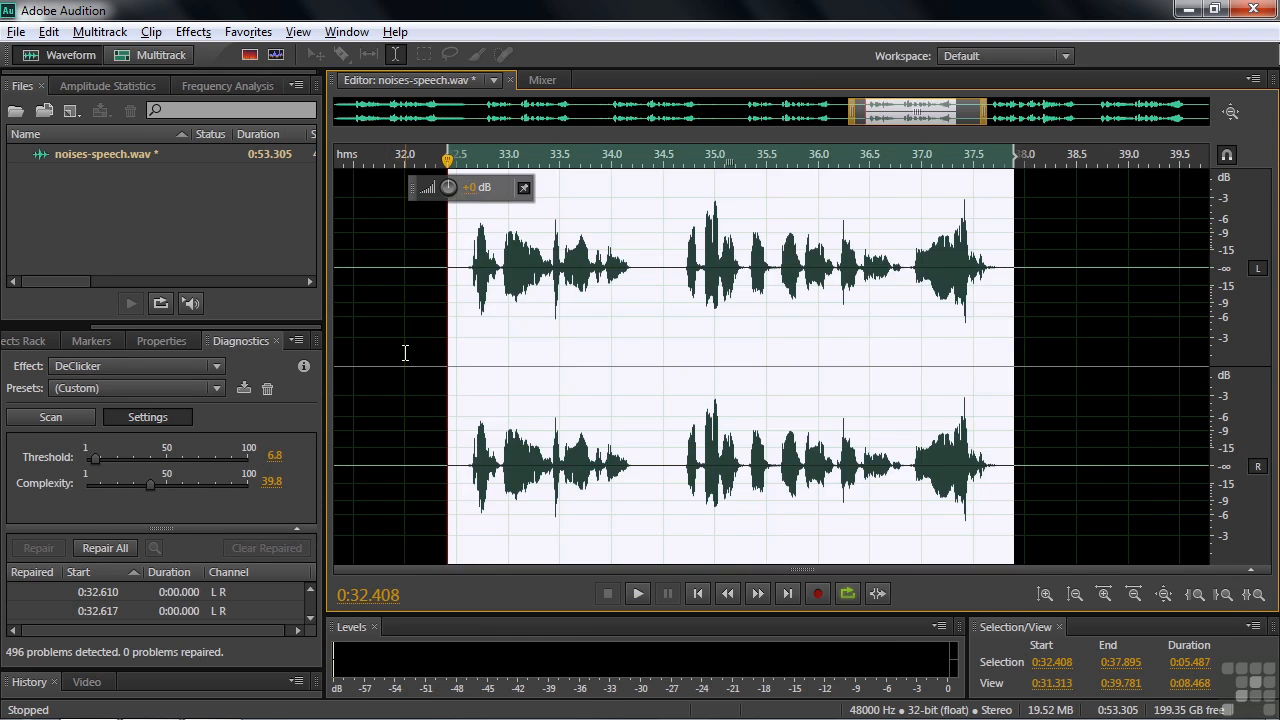
{"action": "left_click", "coordinate": [419, 356]}
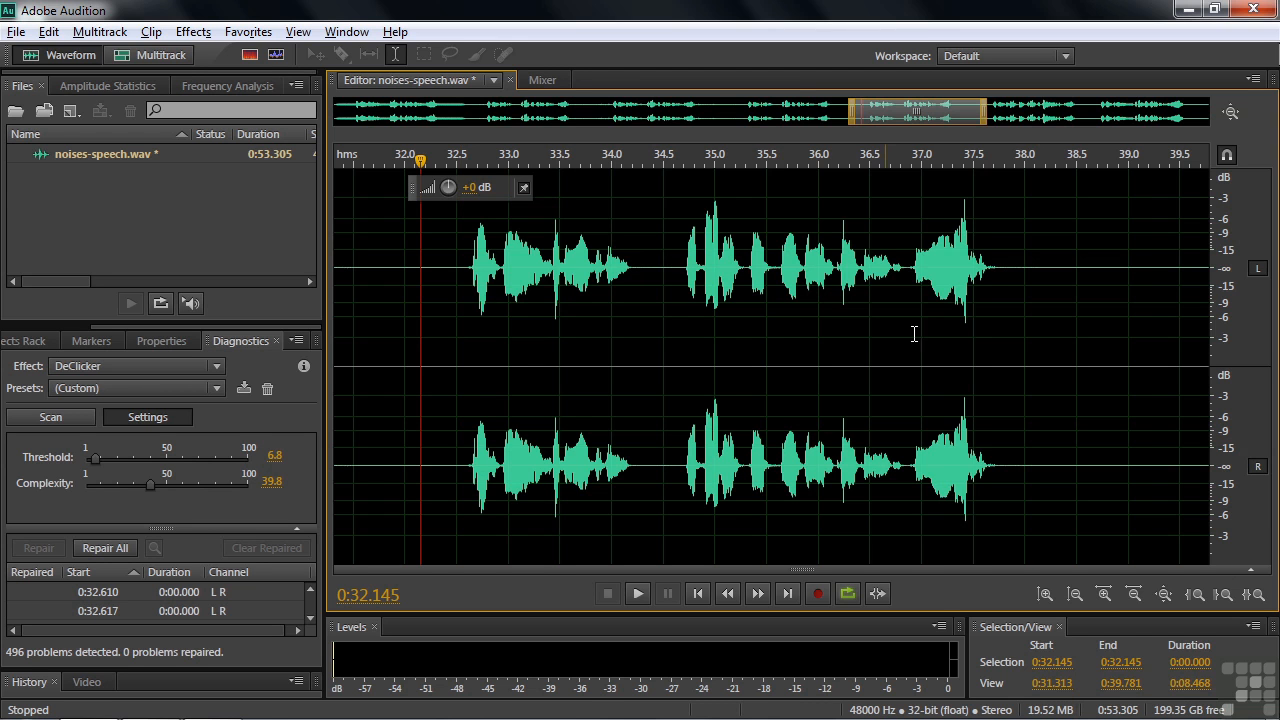
Play the end of the passage from 0:37.313 and examine the waveform closely around the click near 0:37.42.
{"action": "left_click", "coordinate": [954, 339]}
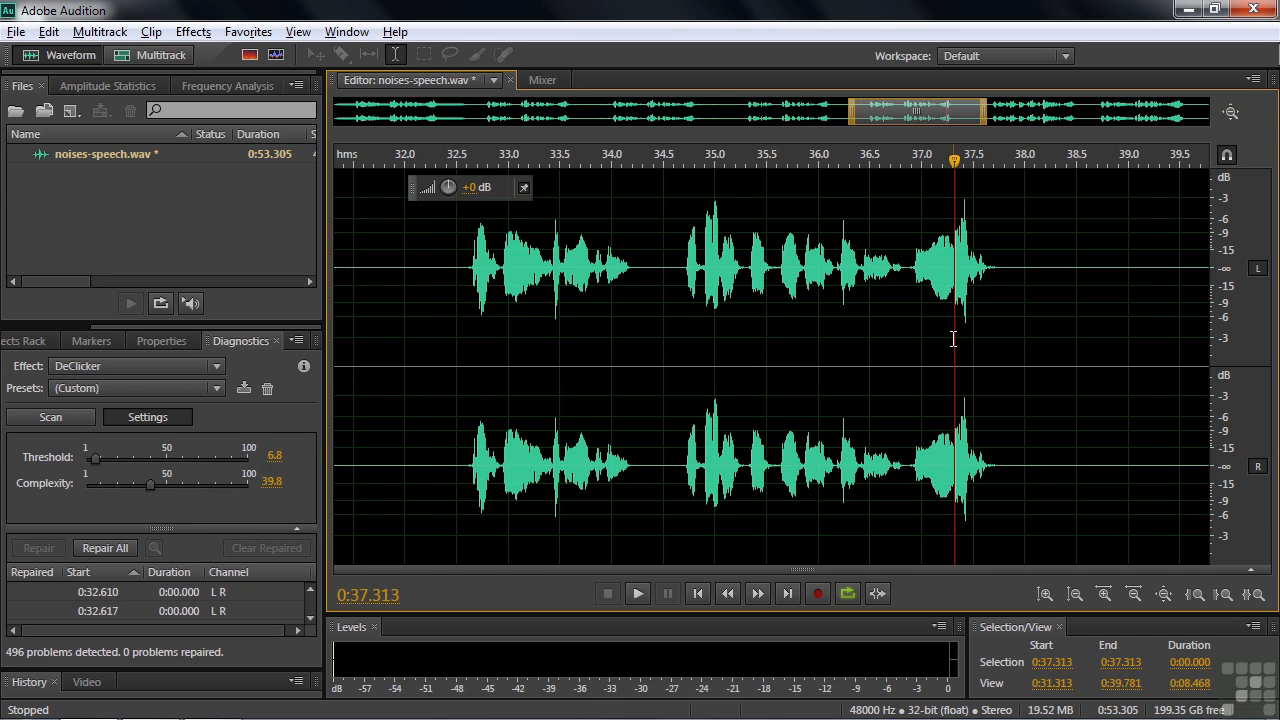
{"action": "key", "text": "space"}
{"action": "key", "text": "space"}
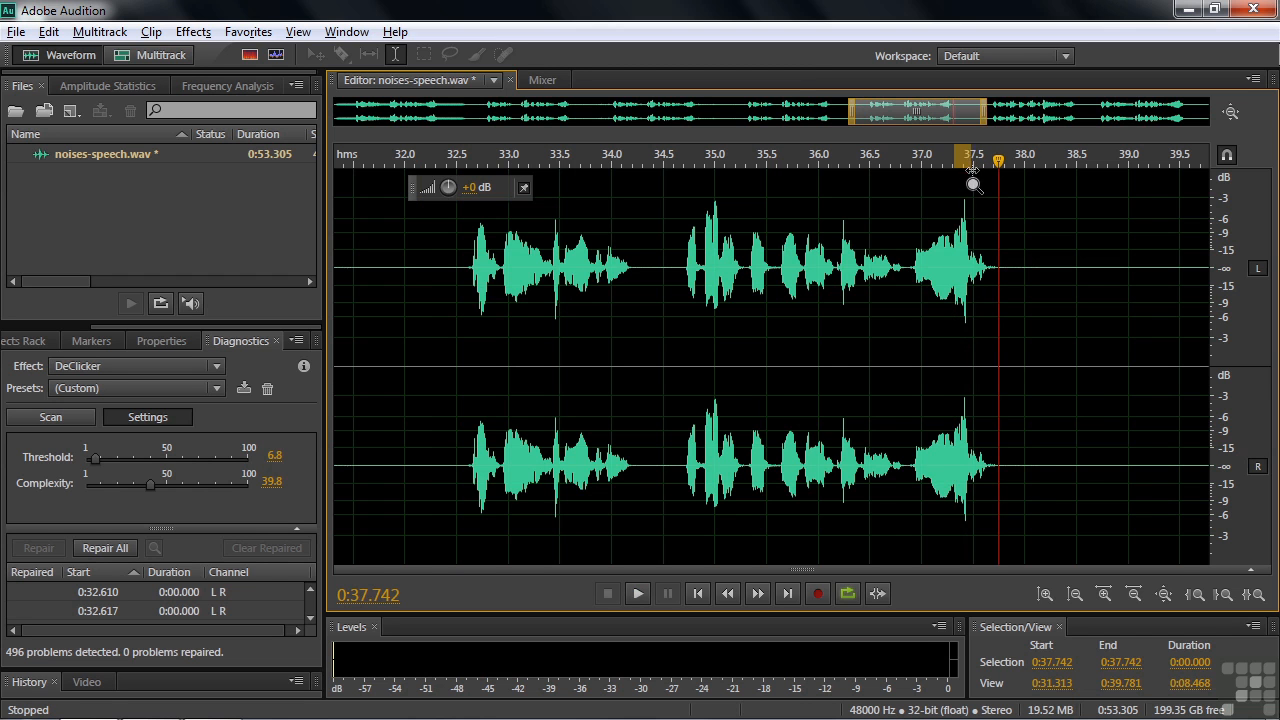
{"action": "scroll", "coordinate": [966, 158], "scroll_direction": "up", "scroll_amount": 10}
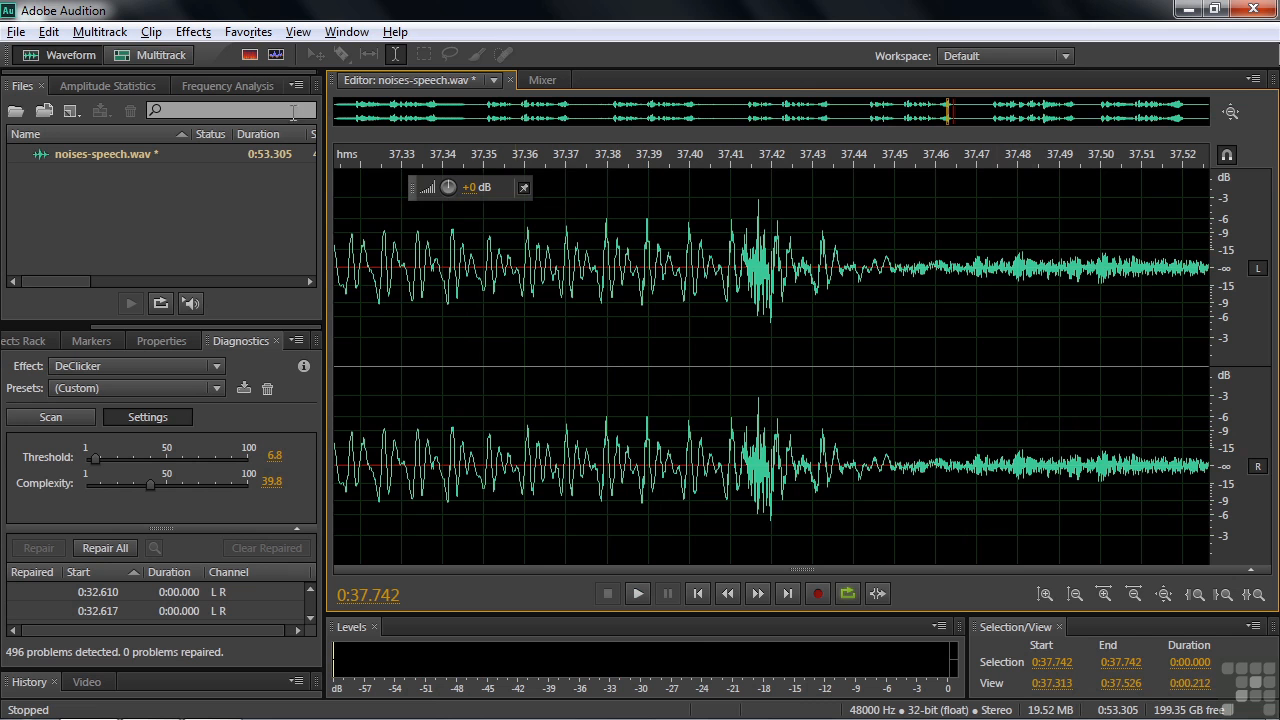
Show the end of the speech passage around 0:37.4 in the spectral frequency display.
{"action": "left_click", "coordinate": [249, 55]}
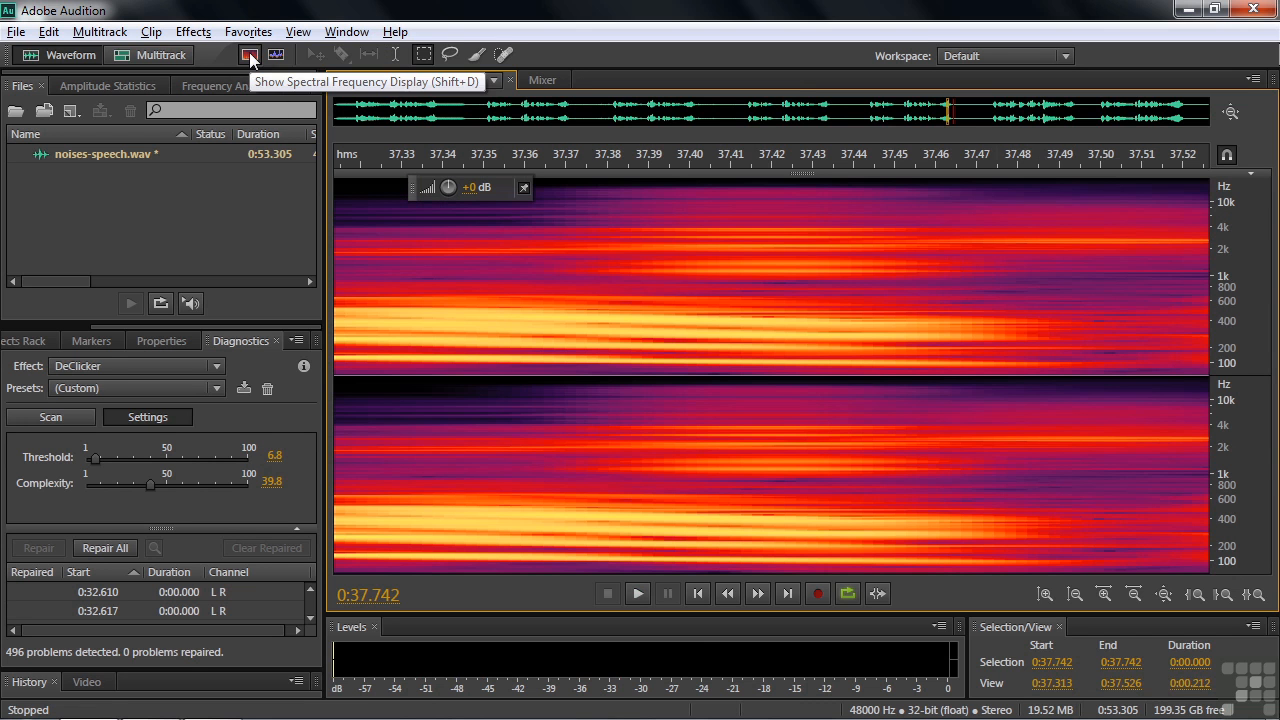
{"action": "scroll", "coordinate": [528, 110], "scroll_direction": "down", "scroll_amount": 6}
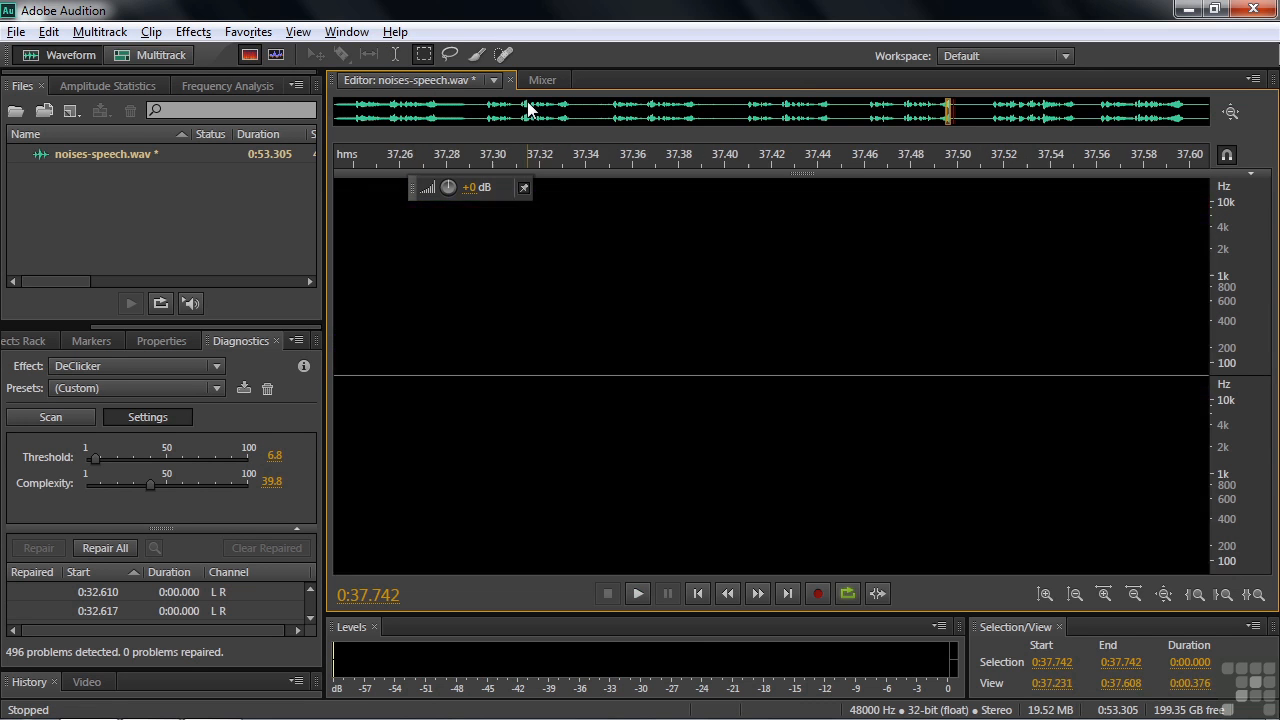
{"action": "scroll", "coordinate": [528, 110], "scroll_direction": "down", "scroll_amount": 2}
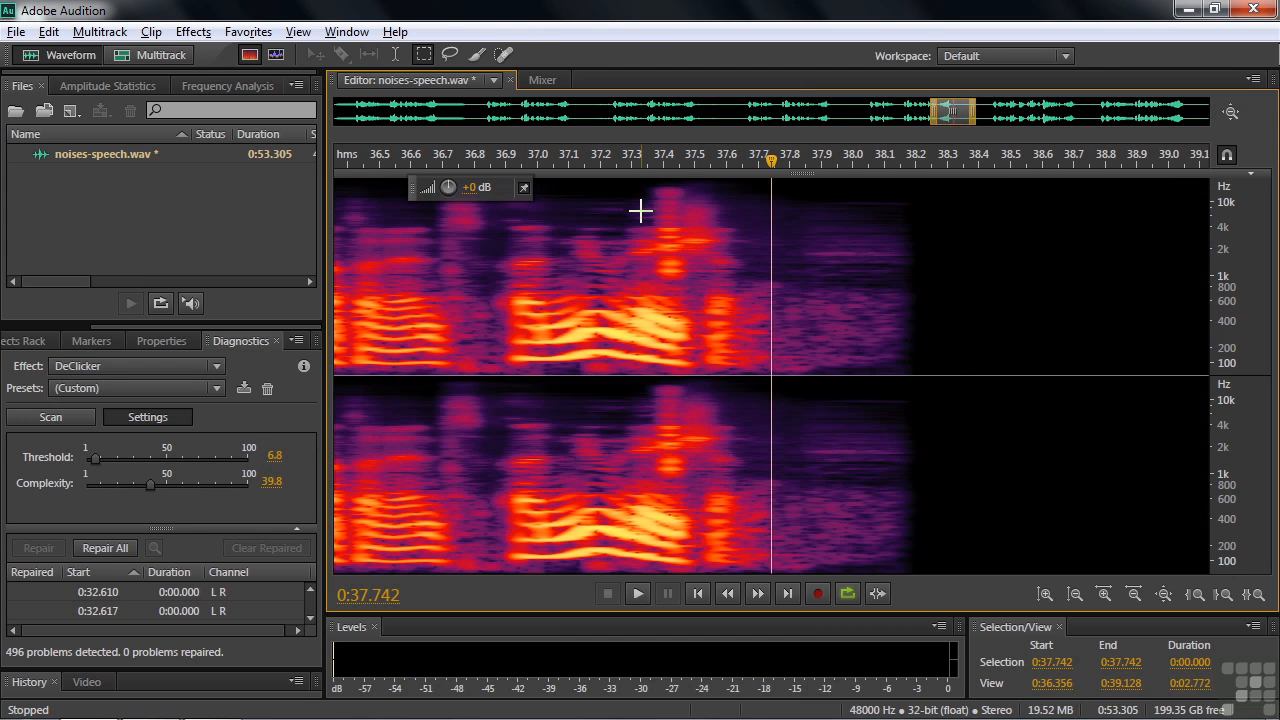
Use the Time Selection tool to play the passage from about 0:37.07 and locate the click in the spectrum.
{"action": "key", "text": "t"}
{"action": "left_click", "coordinate": [560, 272]}
{"action": "key", "text": "space"}
{"action": "key", "text": "space"}
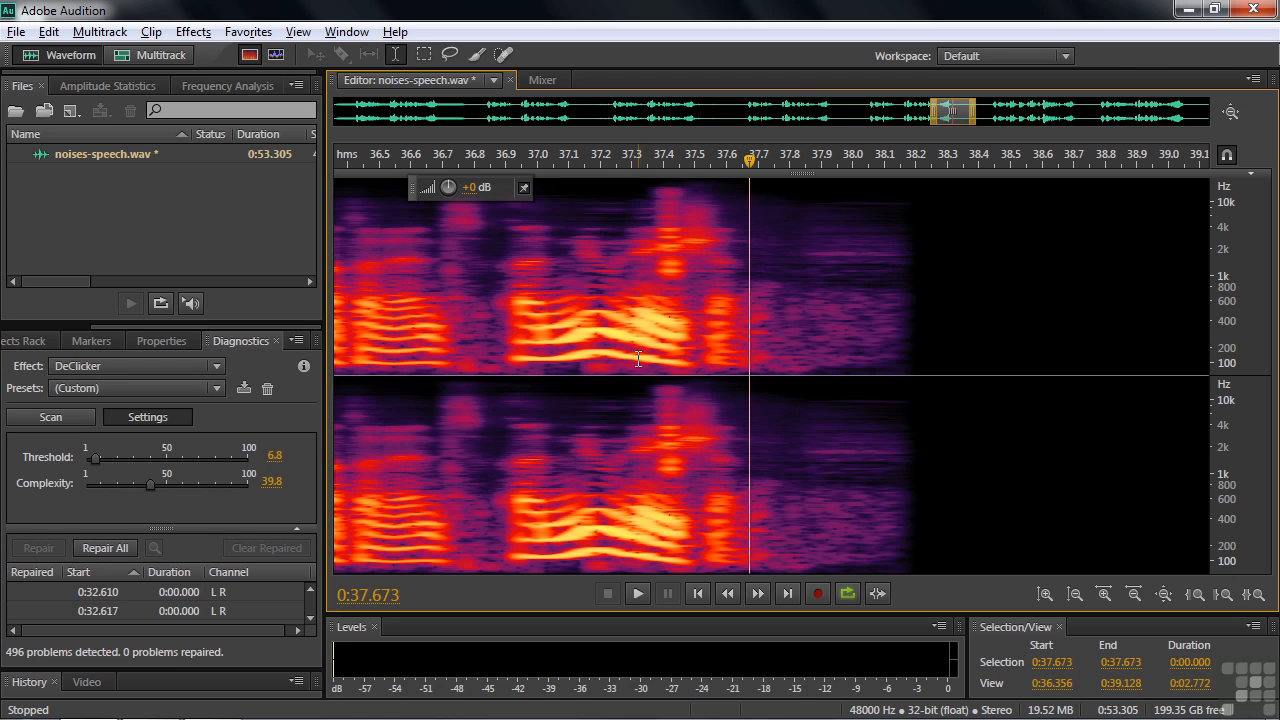
Marquee-select the click from 0:37.332 to 0:37.535 across the full frequency range and apply Auto Heal.
{"action": "left_click", "coordinate": [424, 54]}
{"action": "left_click_drag", "start_coordinate": [642, 182], "coordinate": [705, 378]}
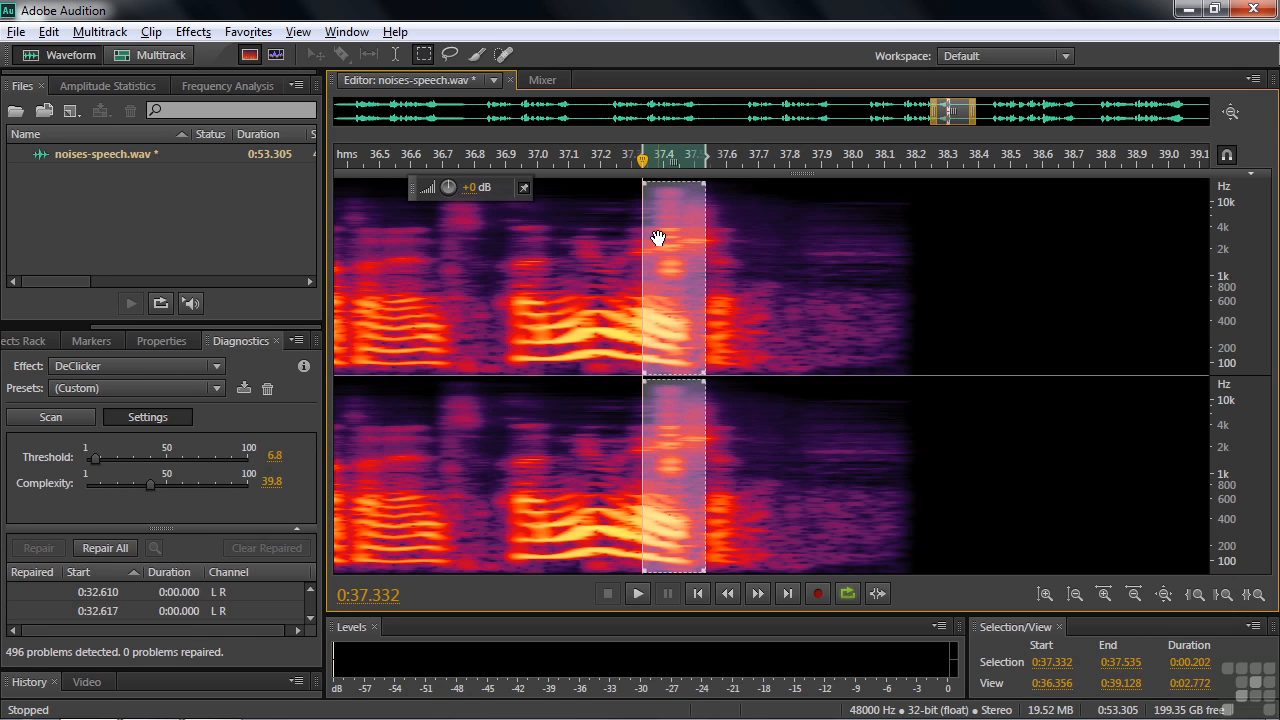
{"action": "left_click", "coordinate": [248, 32]}
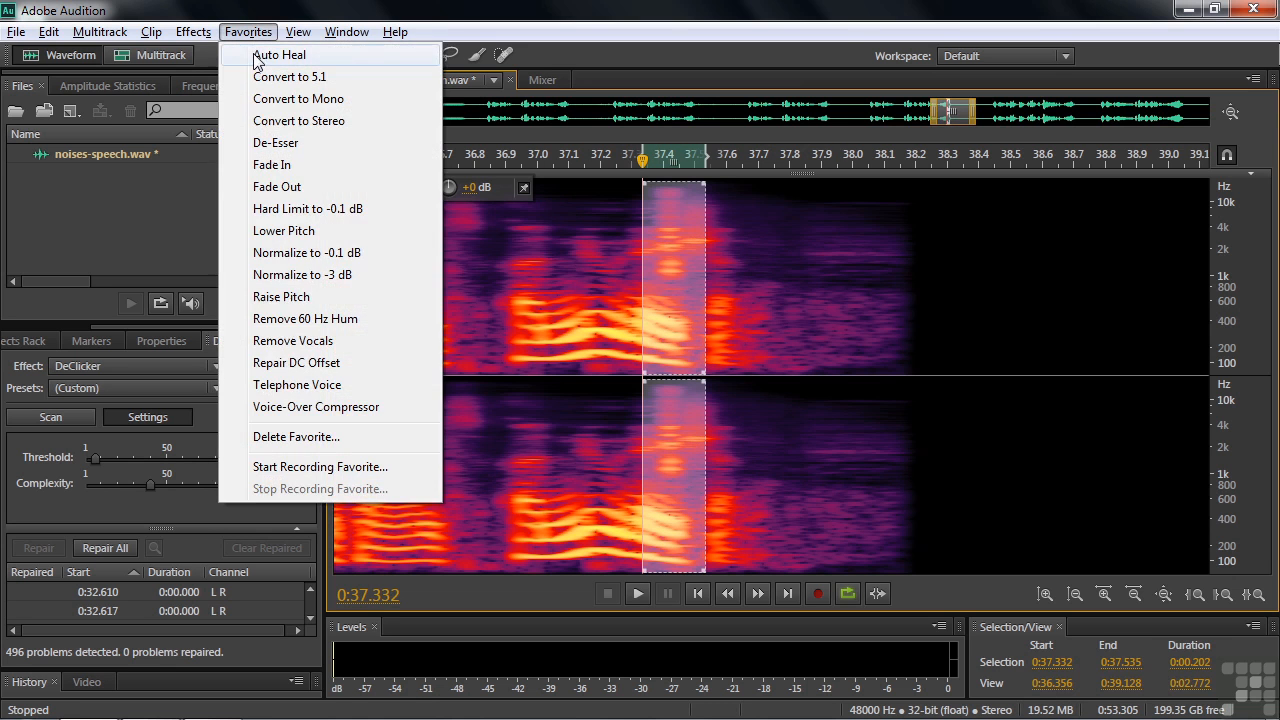
{"action": "left_click", "coordinate": [262, 55]}
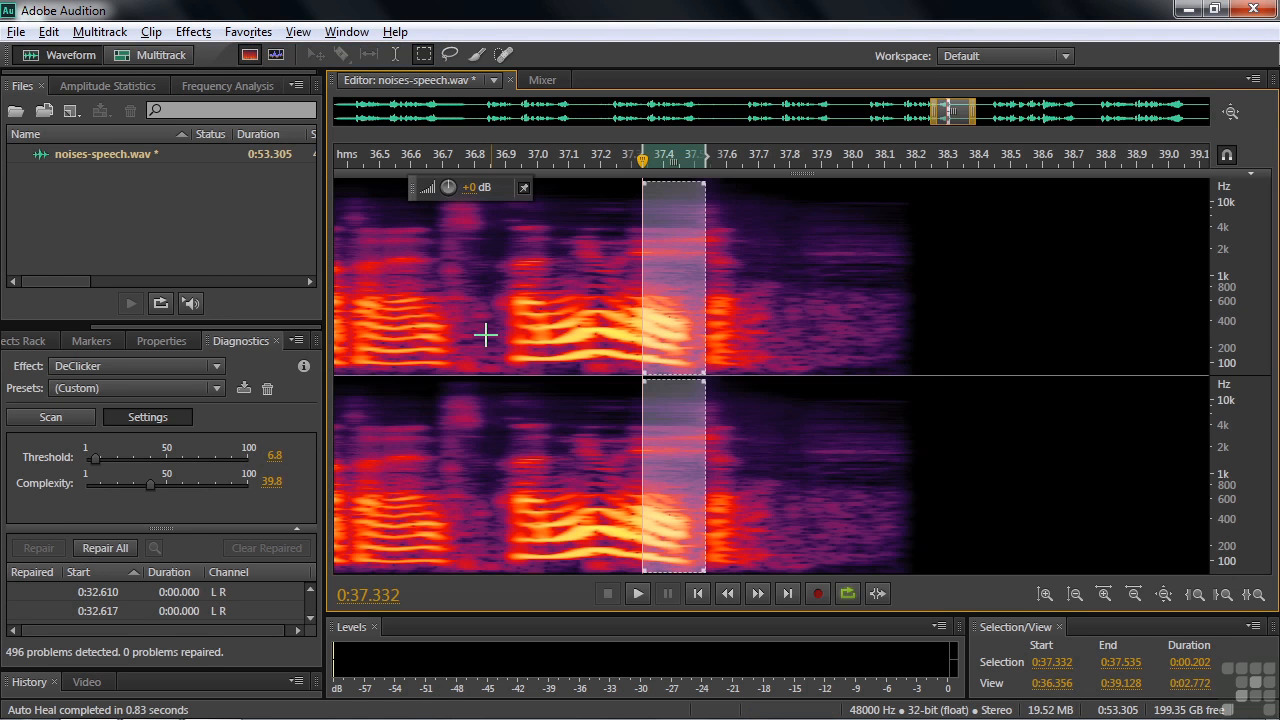
Play the healed passage from 0:36.500 to judge the repair.
{"action": "left_click", "coordinate": [380, 285]}
{"action": "key", "text": "space"}
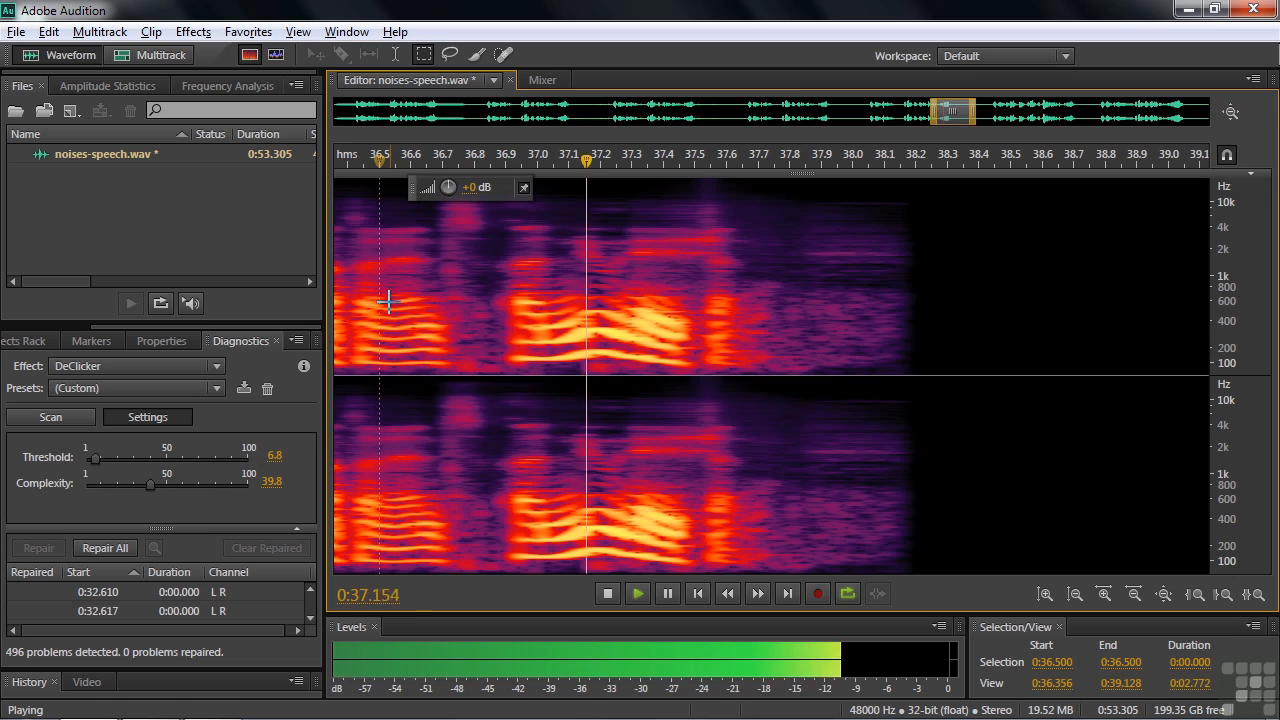
{"action": "key", "text": "space"}
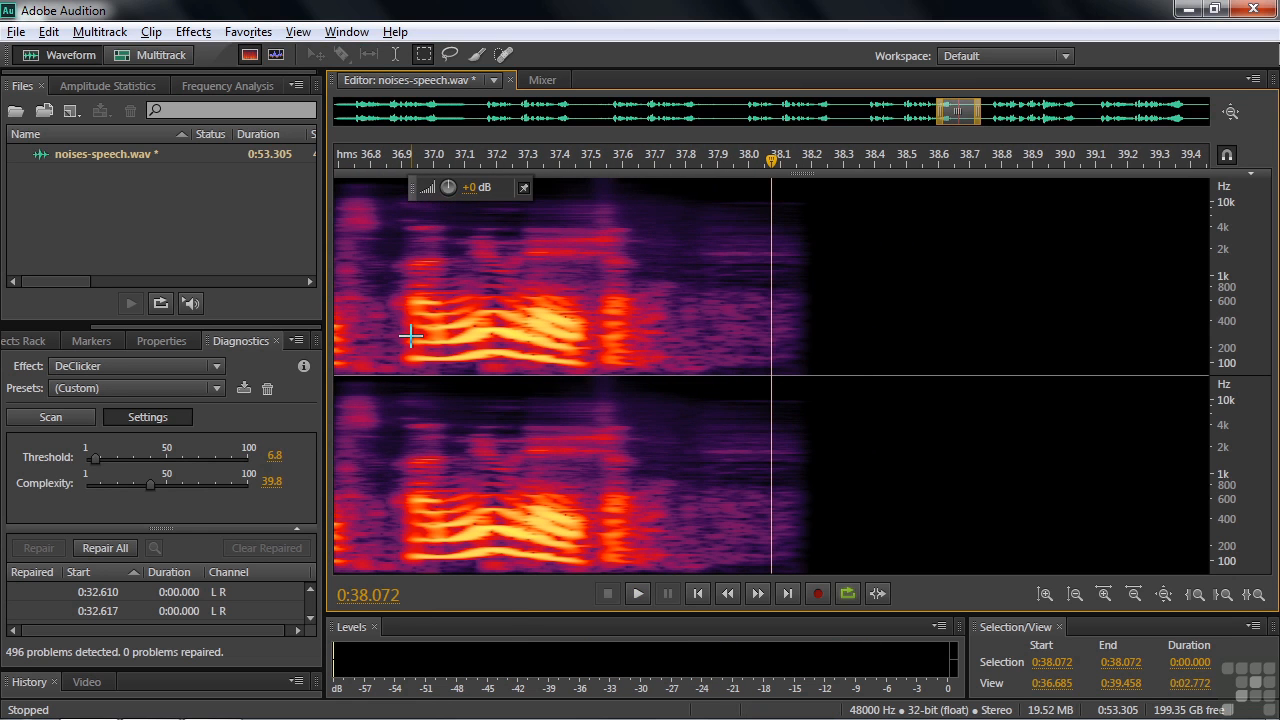